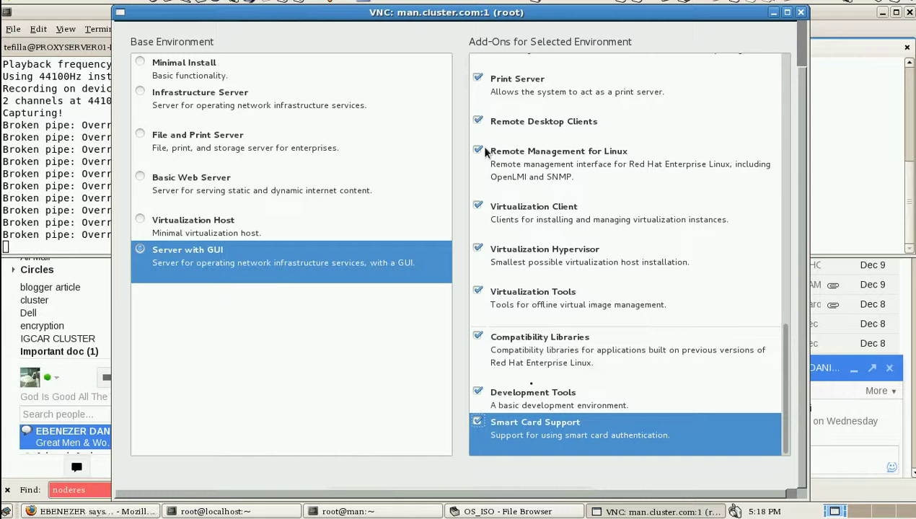
- Dismiss the chat pop-up, go back to the VNC installer window and confirm the Server with GUI software selection
click(889, 378)
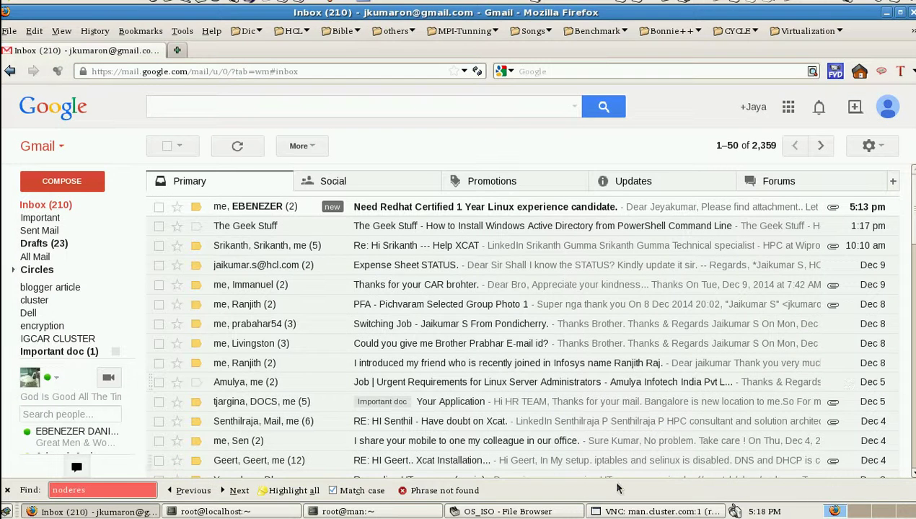
click(656, 511)
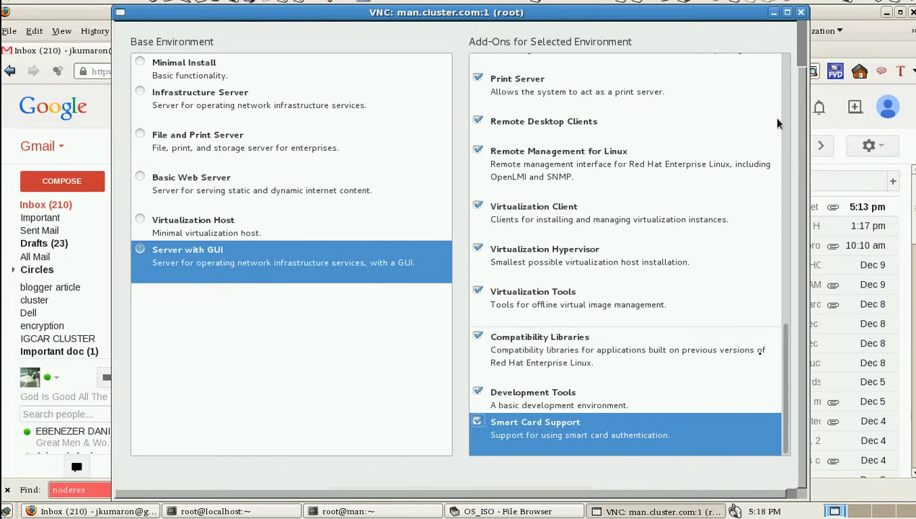
scroll(806, 228, up, 2)
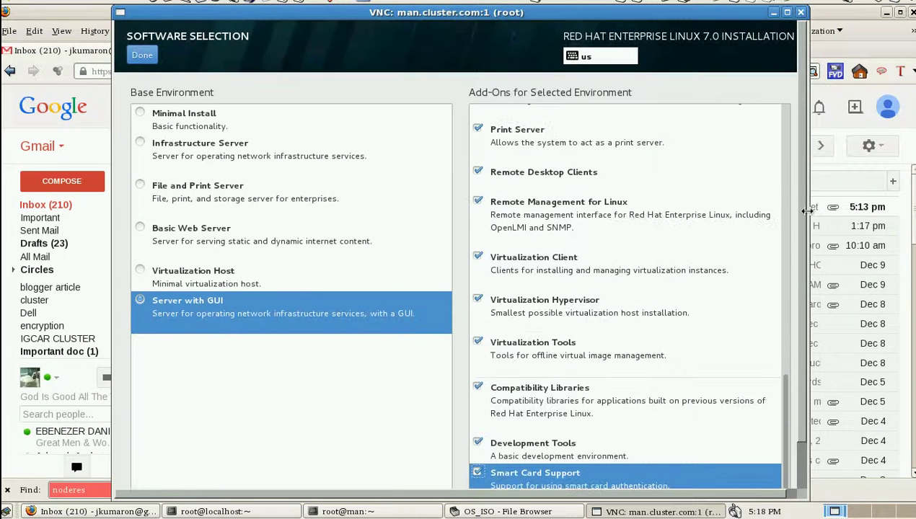
click(142, 57)
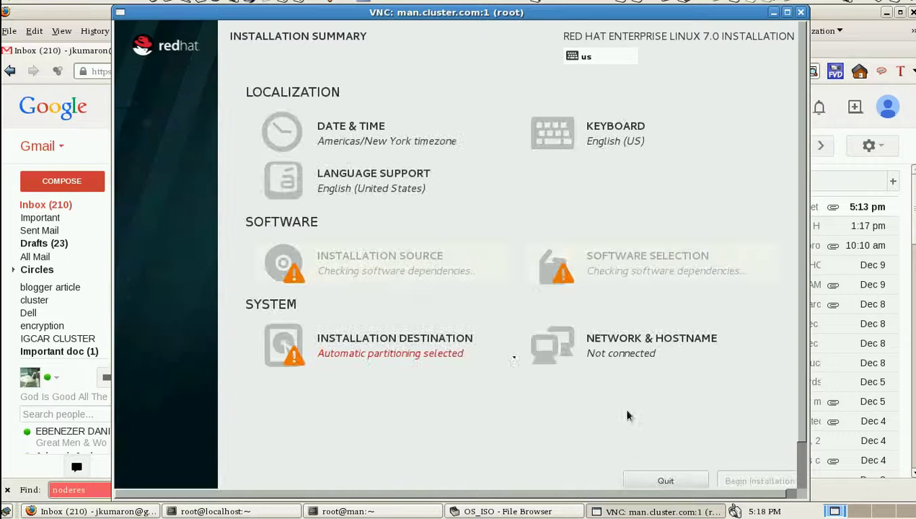
- In the installation destination settings, toggle the ATA VBOX HARDDISK and choose to configure the partitioning manually
click(294, 344)
click(191, 187)
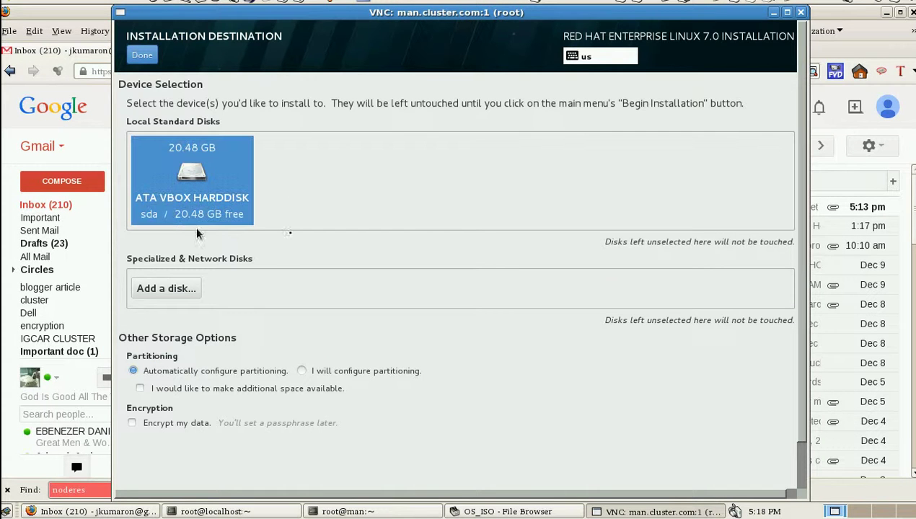
click(301, 371)
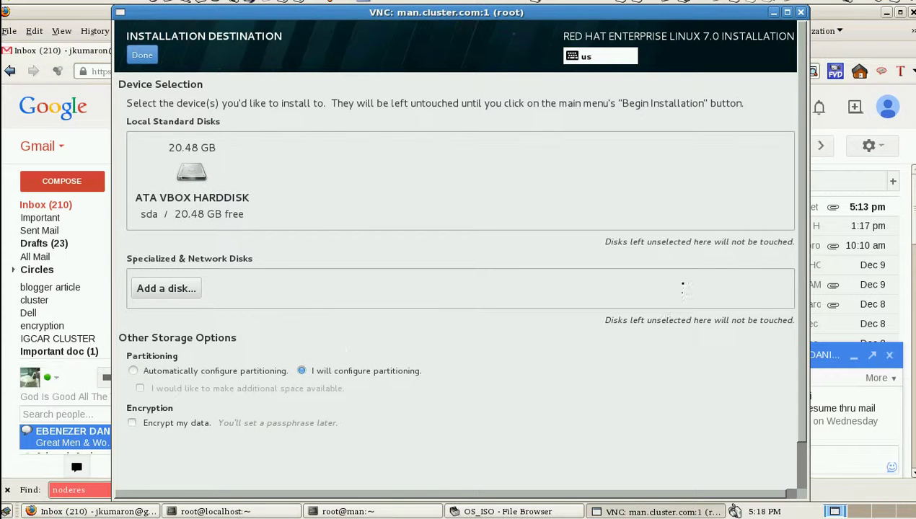
scroll(805, 247, down, 1)
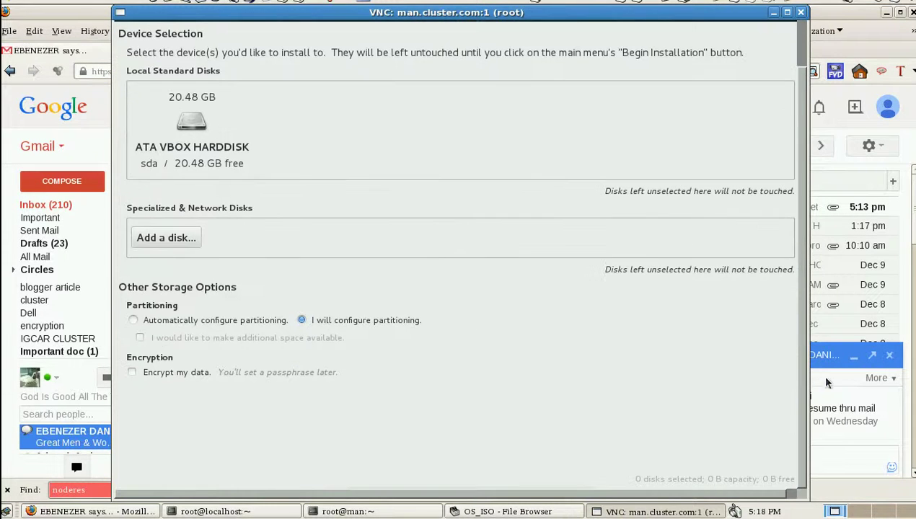
- Reply "2 M" to the contact in the Gmail chat
click(890, 355)
click(624, 510)
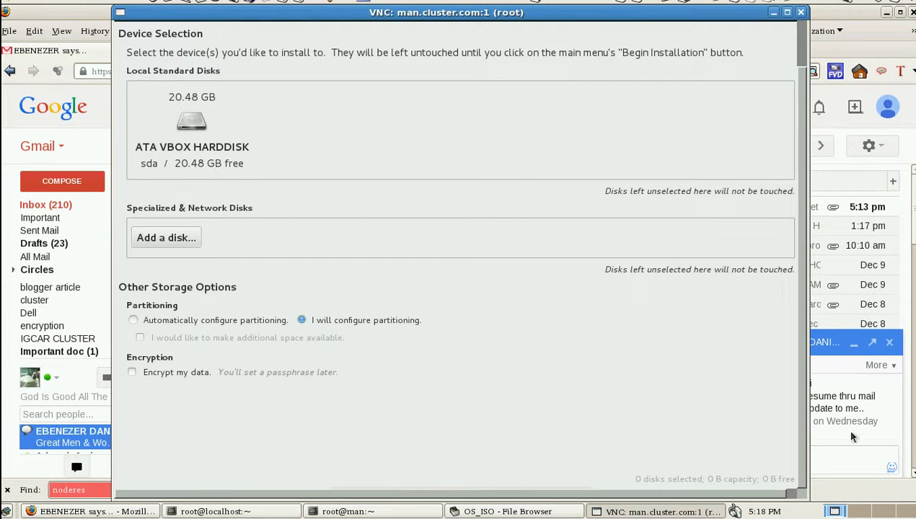
click(833, 456)
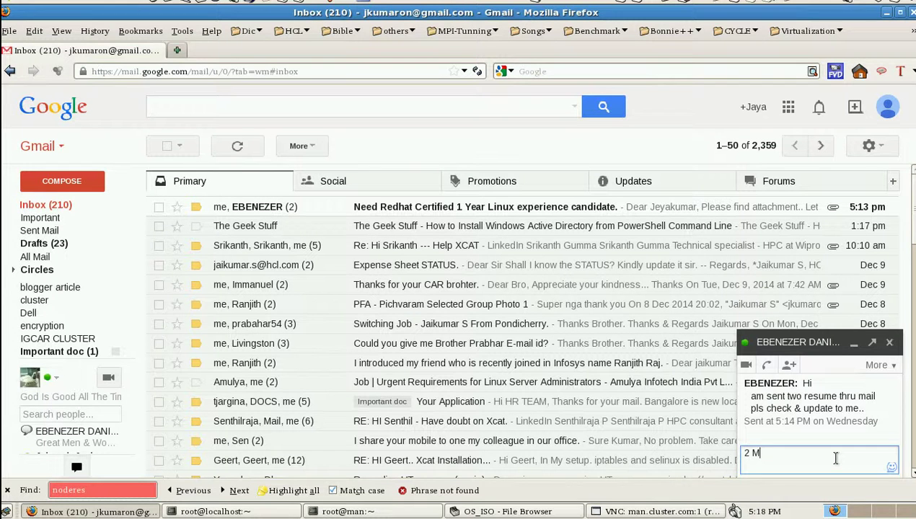
text(2 M)
key(Return)
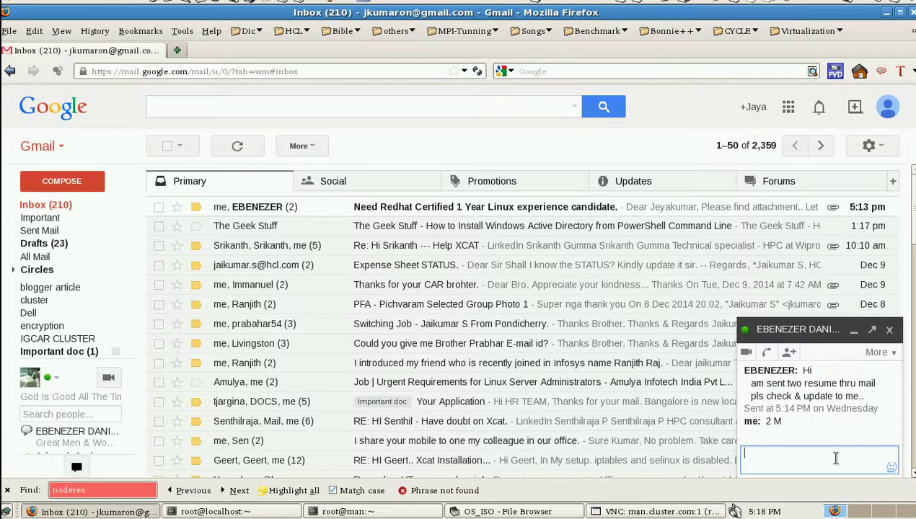
- Pop the chat out into its own window, maximize it and minimize it to get back to the installer
click(869, 331)
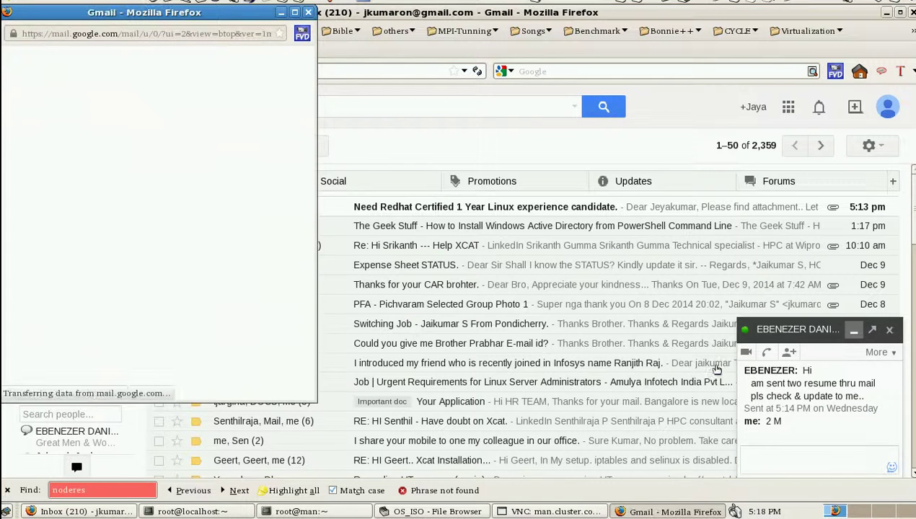
click(550, 512)
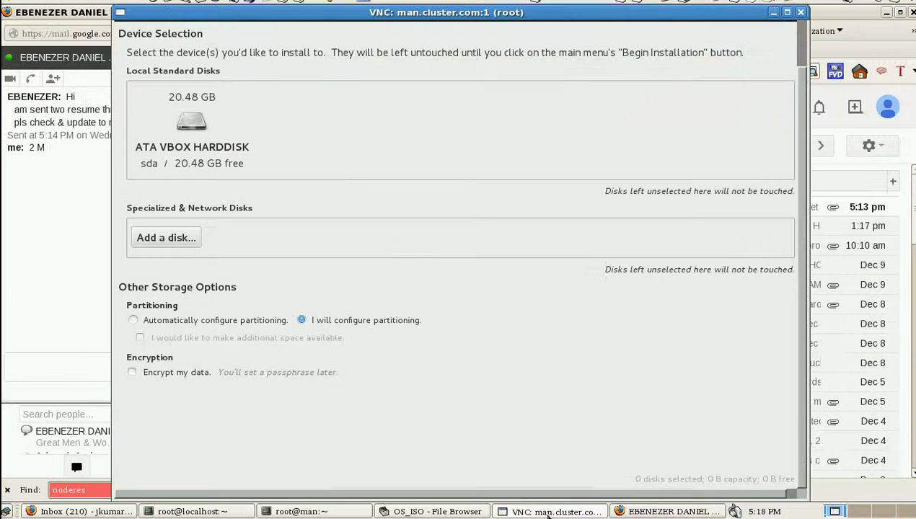
click(85, 26)
double_click(245, 17)
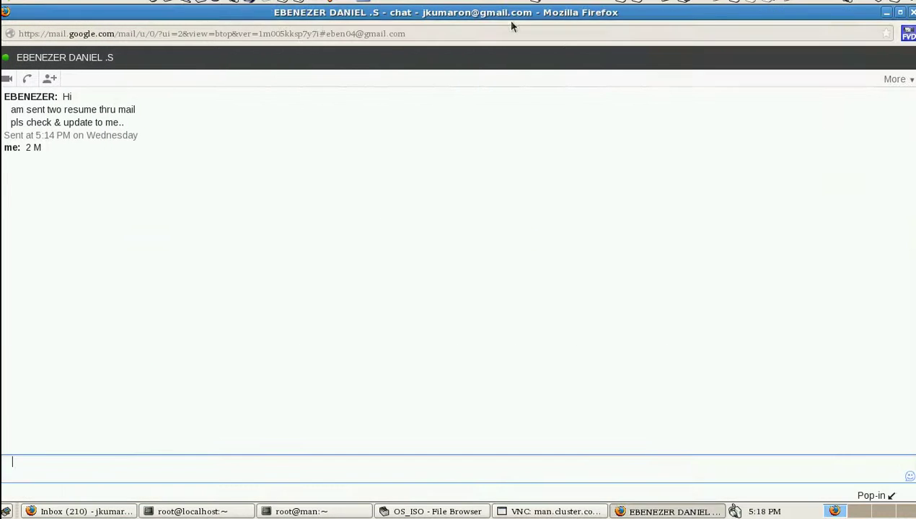
click(886, 13)
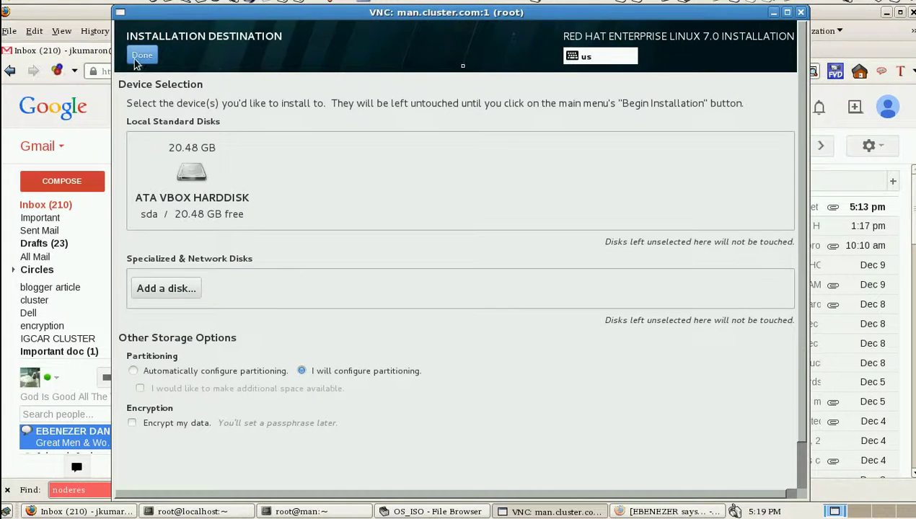
- Leave the installation destination settings, reopen them and select the ATA VBOX HARDDISK as the target disk
click(141, 56)
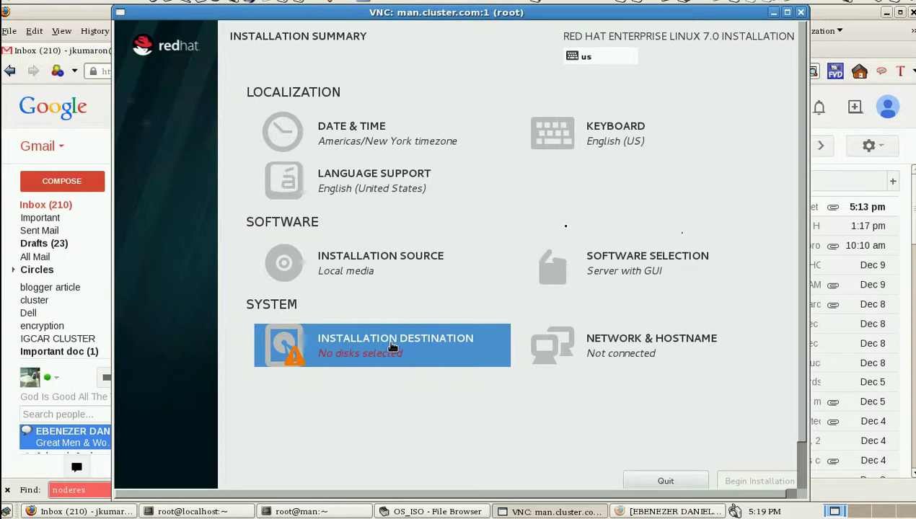
click(391, 347)
click(188, 191)
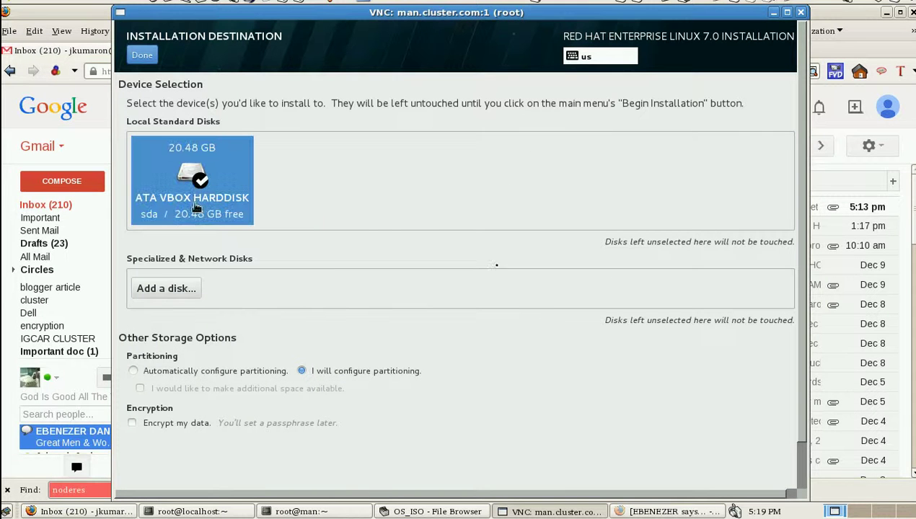
scroll(803, 281, down, 3)
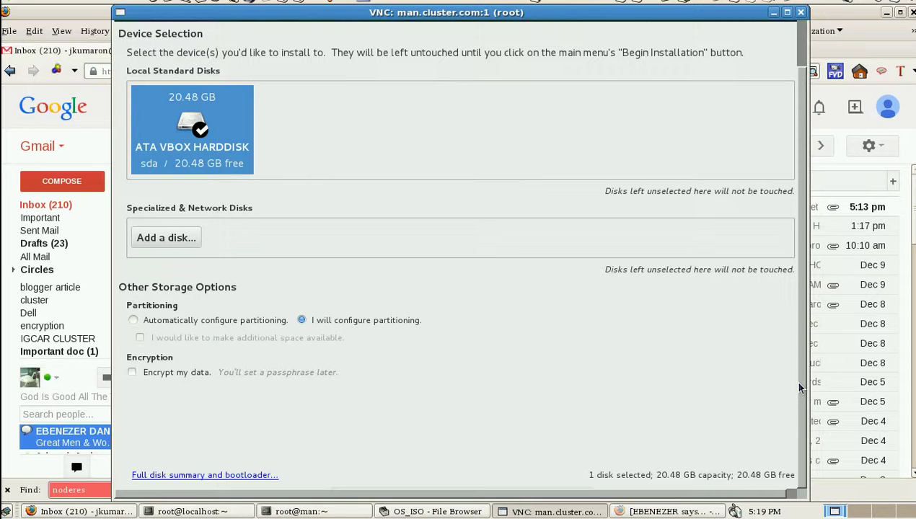
- Look over the options for adding specialized and network disks, and return to the device selection without adding any
click(148, 236)
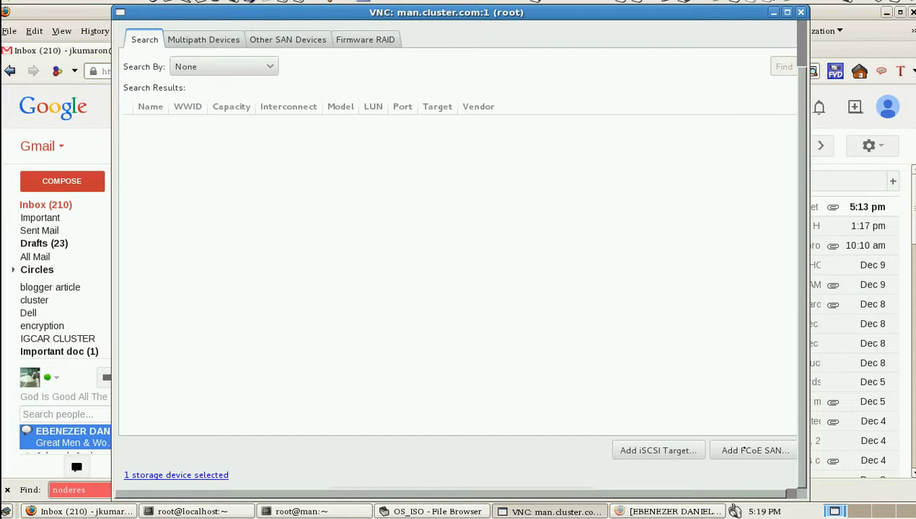
drag(719, 496, 770, 496)
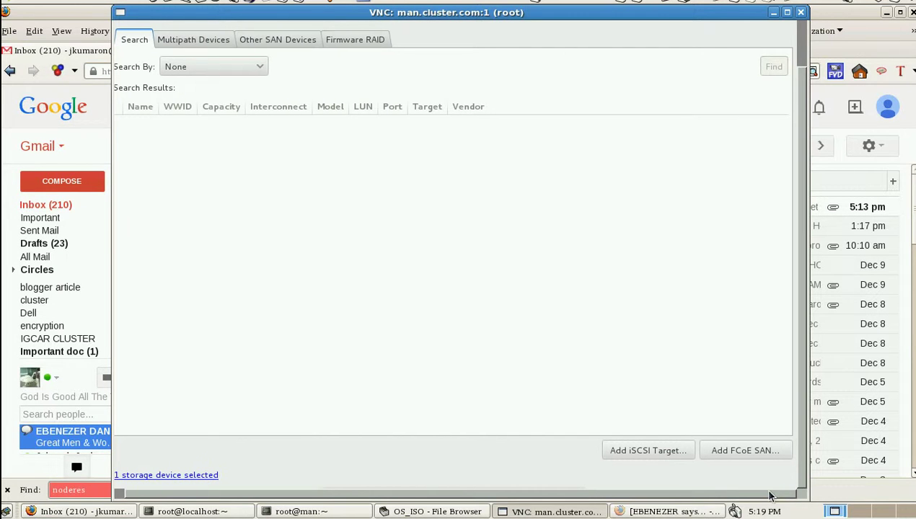
scroll(799, 156, up, 2)
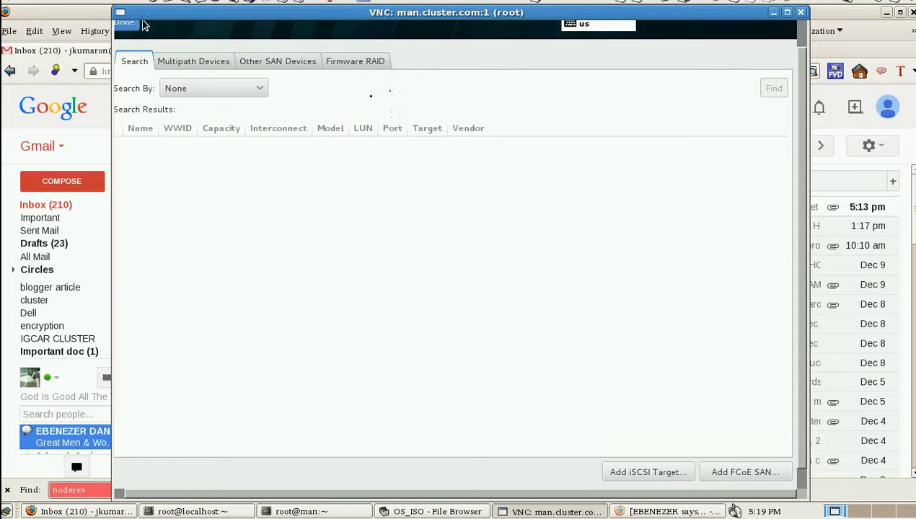
click(130, 26)
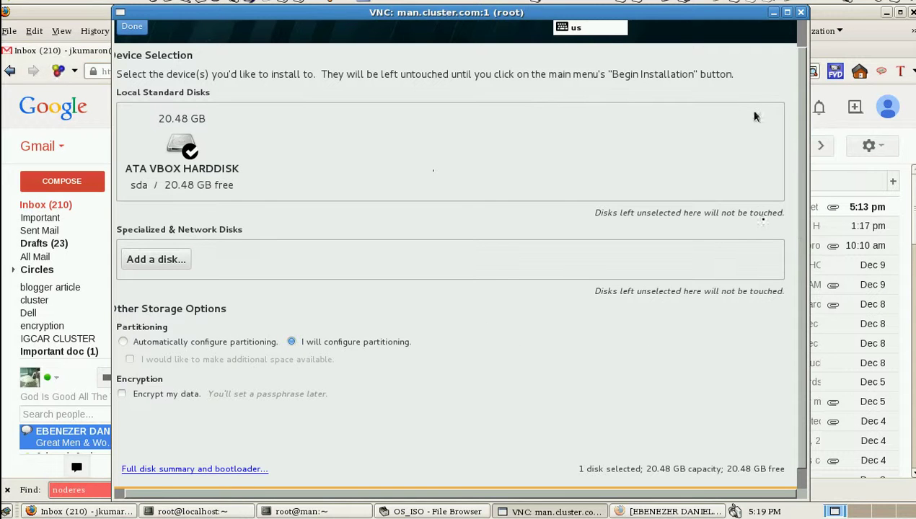
- Confirm the disk selection to open manual partitioning and keep LVM as the partitioning scheme for new mount points
click(132, 26)
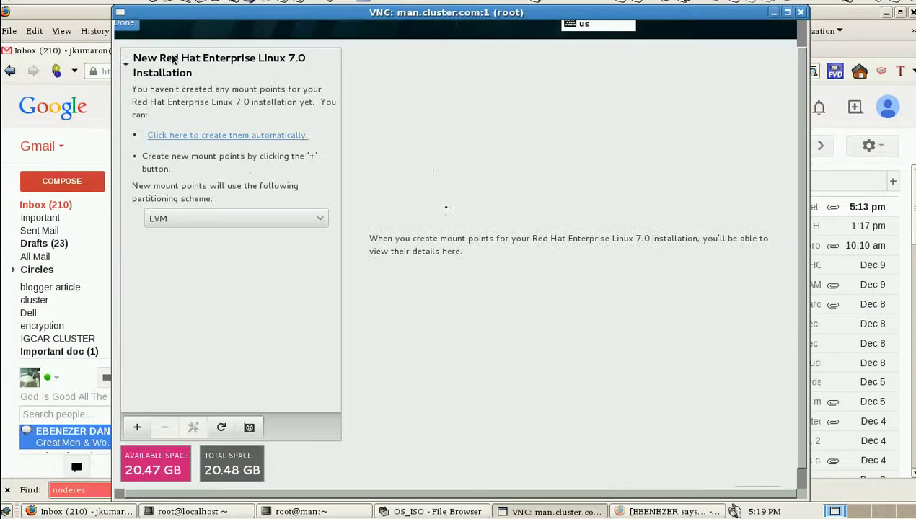
click(243, 218)
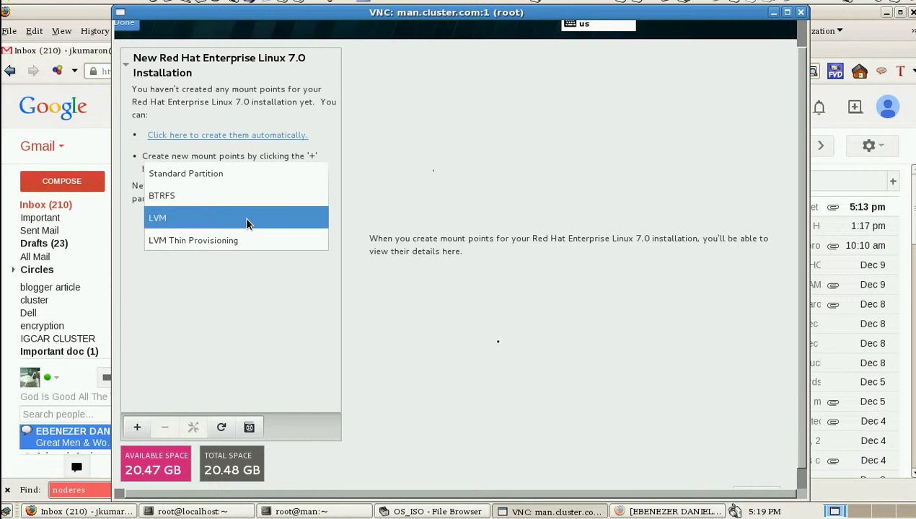
click(245, 217)
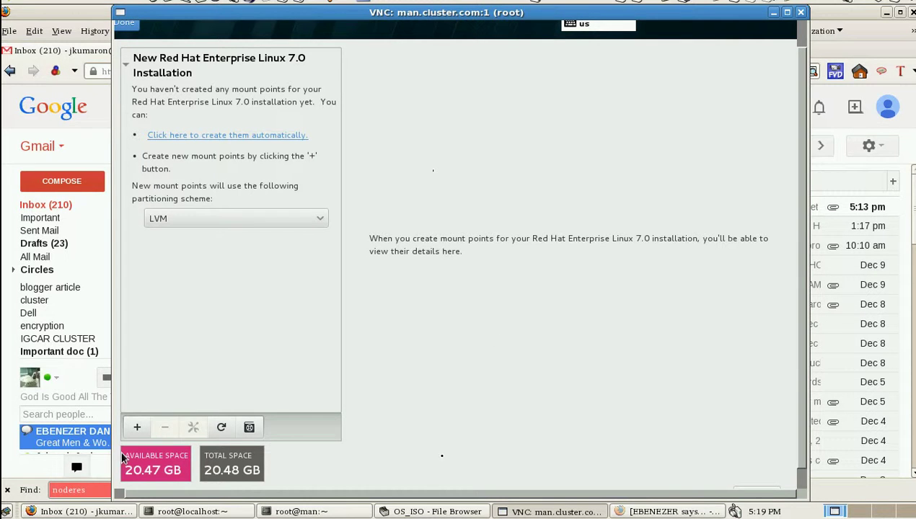
- Add a swap mount point with a desired capacity of 1024
click(137, 426)
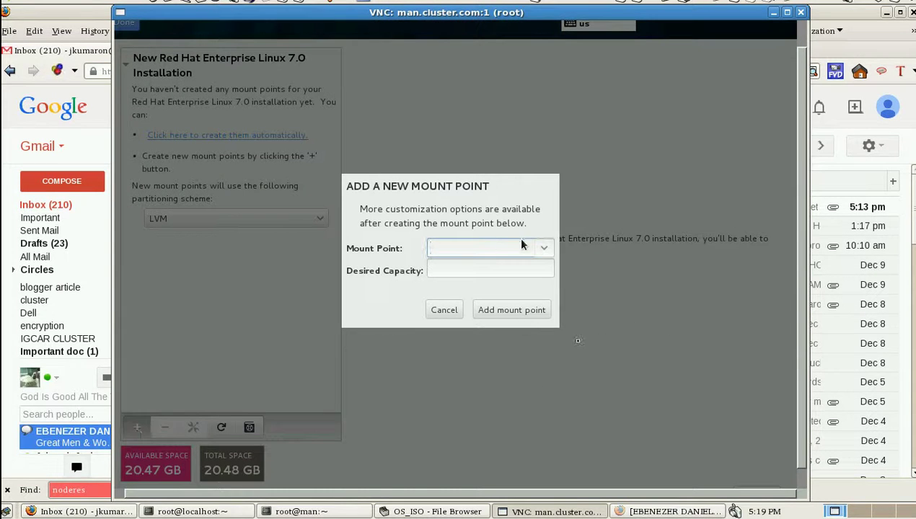
click(544, 248)
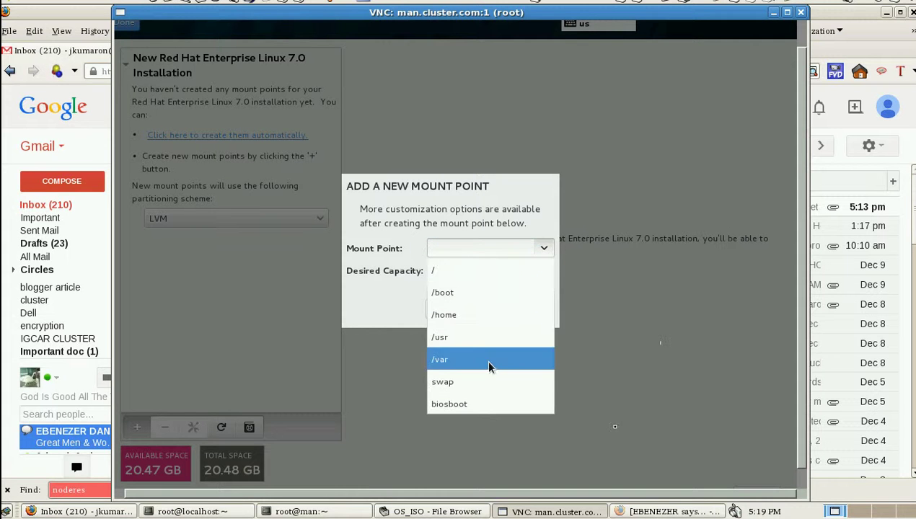
click(342, 303)
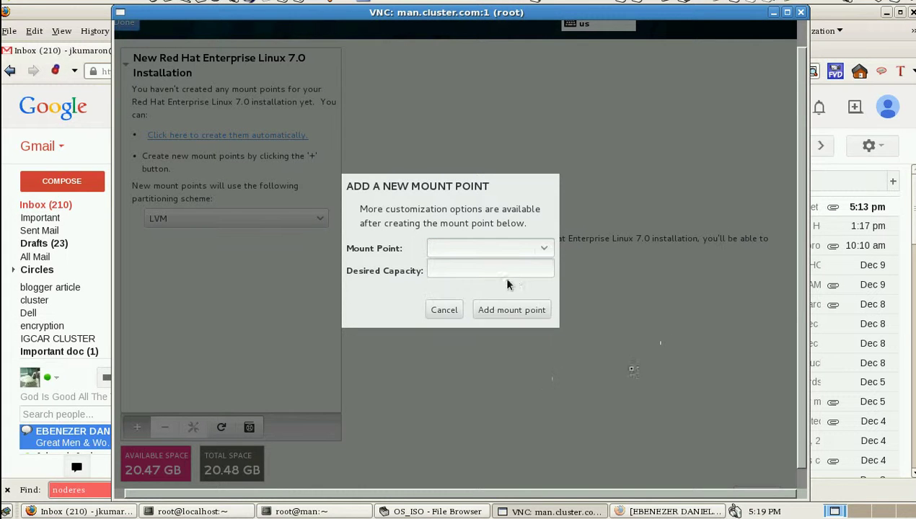
click(540, 249)
click(476, 376)
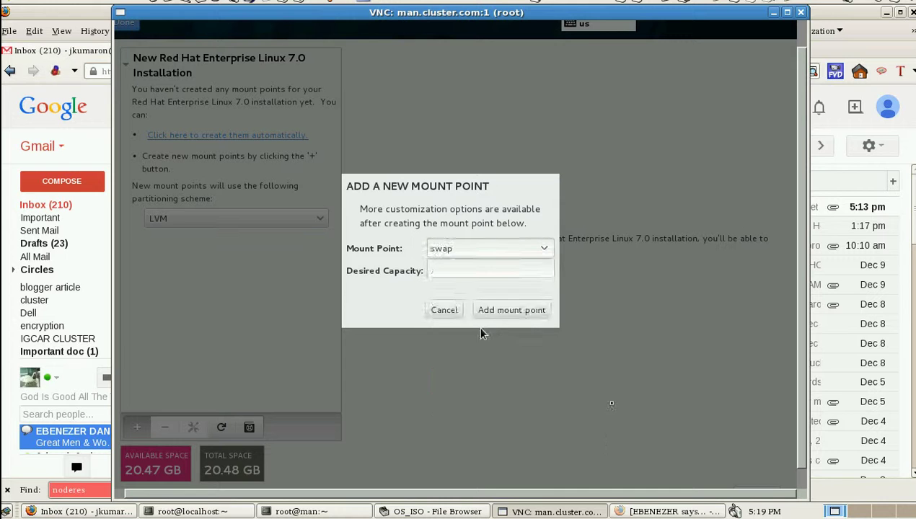
click(482, 271)
text(1024)
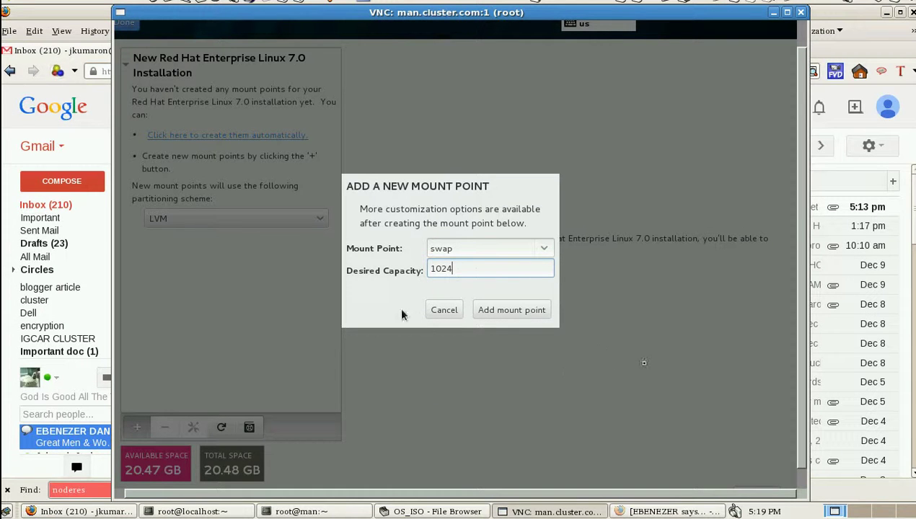
click(485, 309)
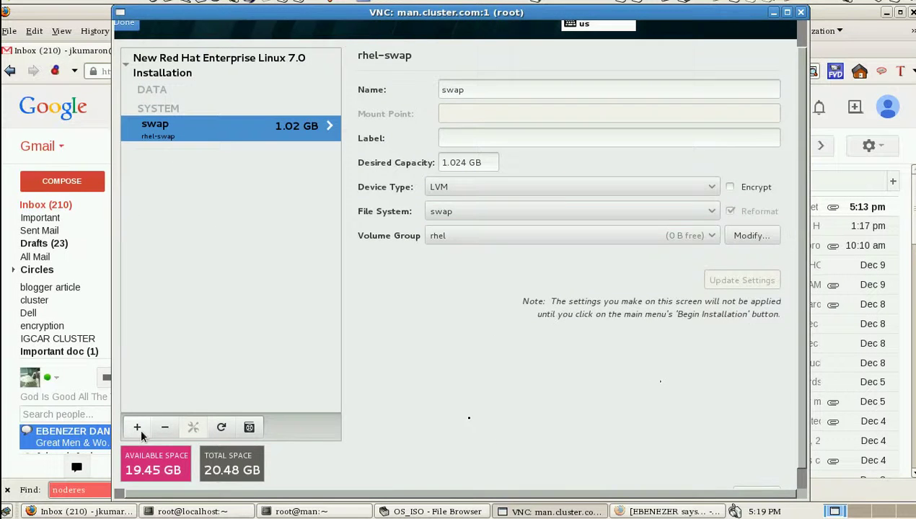
- Start another new mount point and choose / as its mount point, leaving the desired capacity ready for entry
click(136, 427)
click(544, 249)
click(531, 269)
click(487, 270)
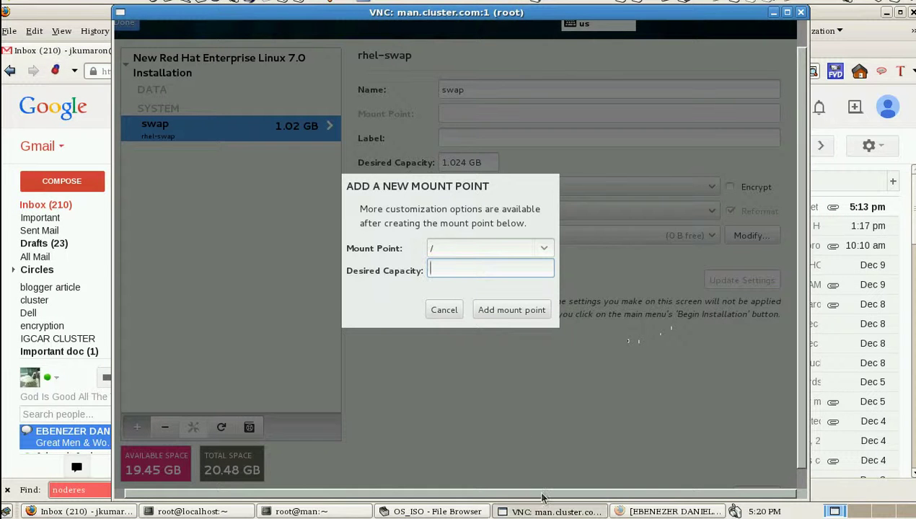
- Switch to the terminal, open a new tab, start bc -l and calculate 19*1024
click(350, 511)
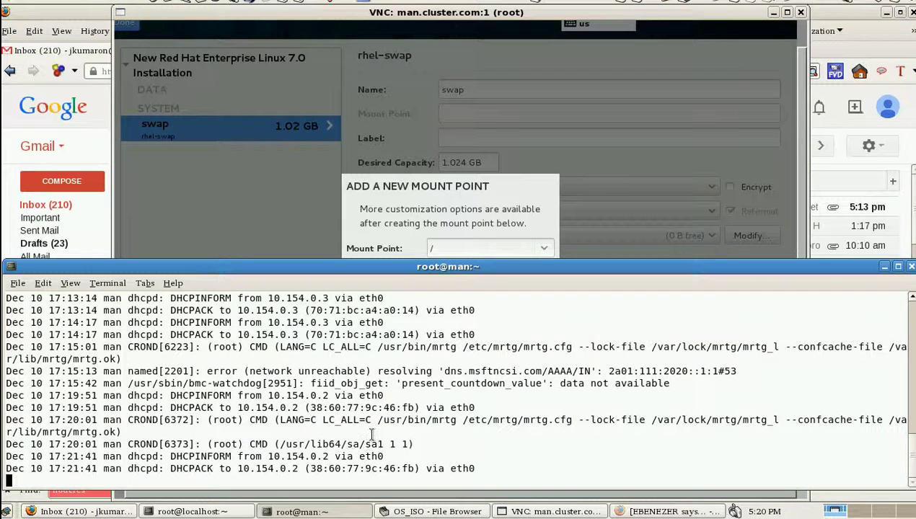
key(ctrl+shift+t)
text(bc -l)
key(Return)
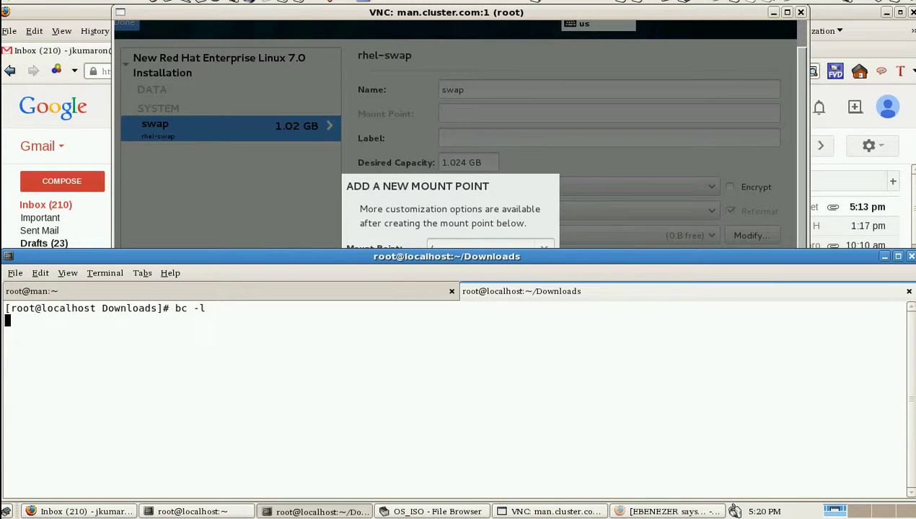
text(19*1)
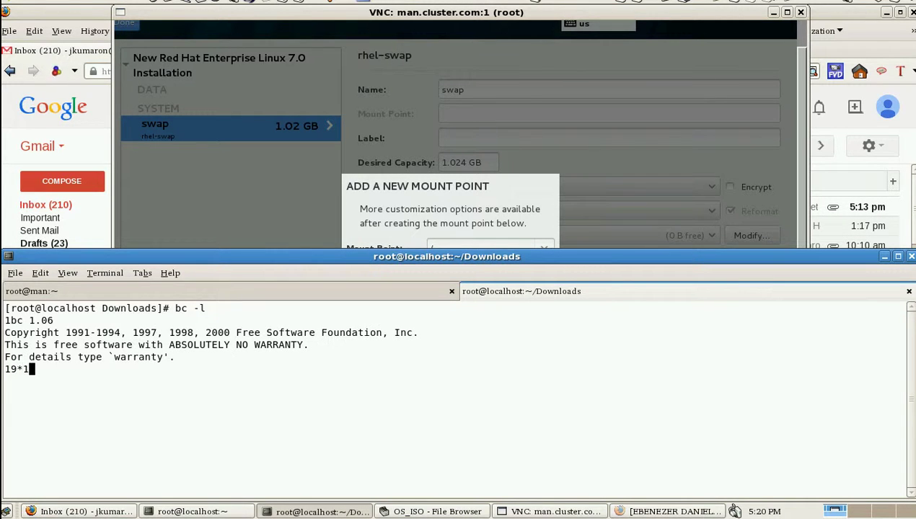
text(024)
key(Return)
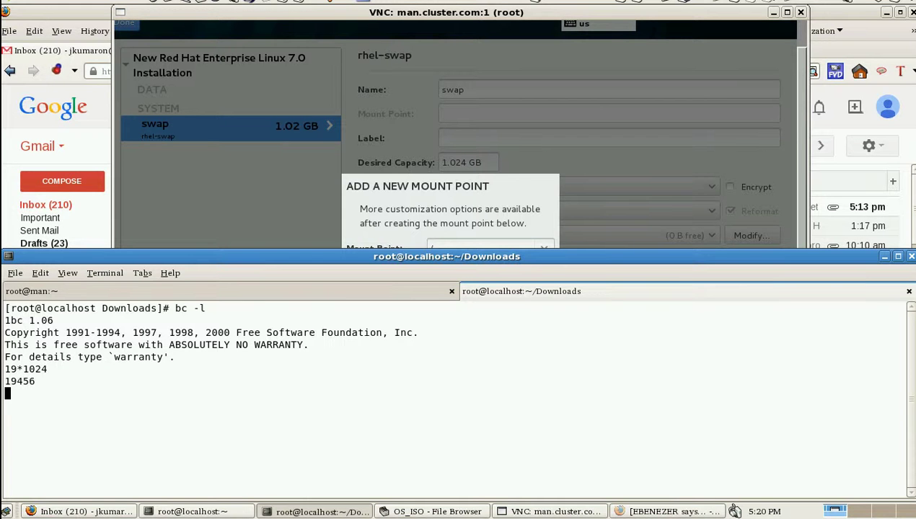
- Switch back to the VNC installer and add the / mount point with a desired capacity of 19456
click(186, 225)
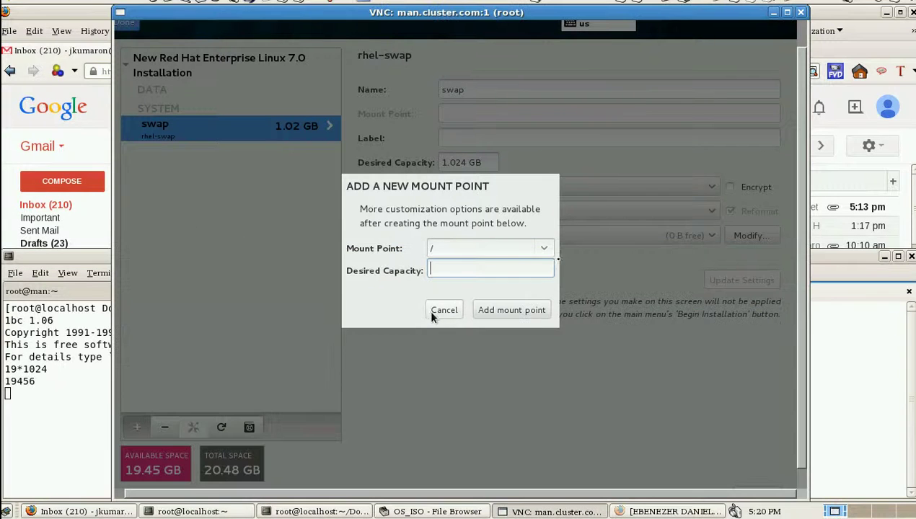
text(19)
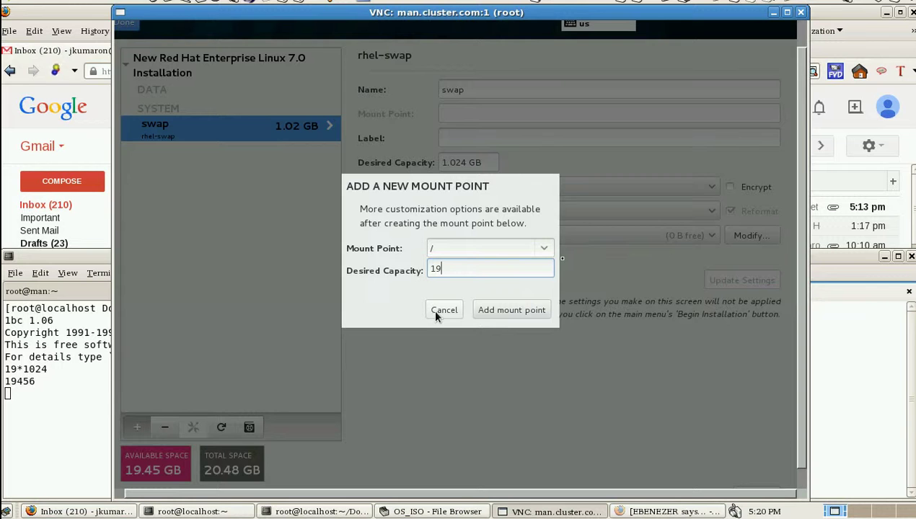
text(456)
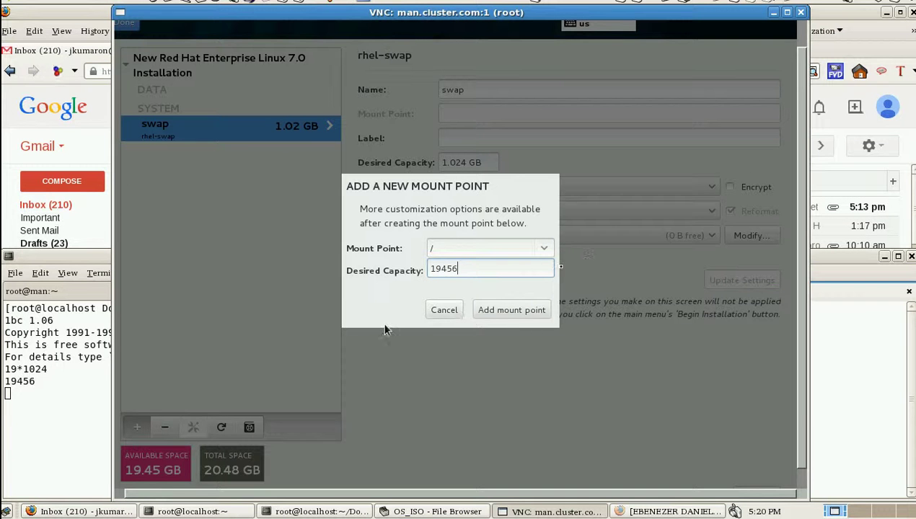
click(486, 312)
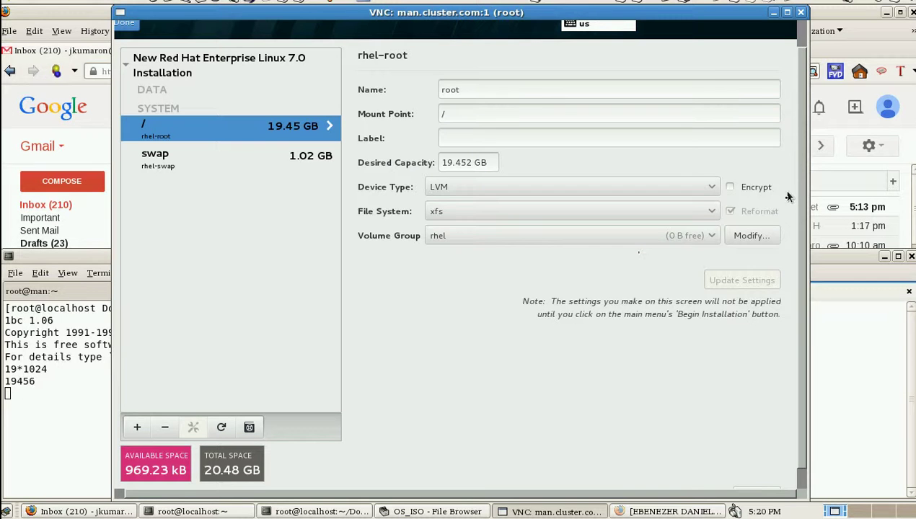
- Finish manual partitioning and accept the summary of changes for the / and swap volumes
scroll(802, 191, up, 1)
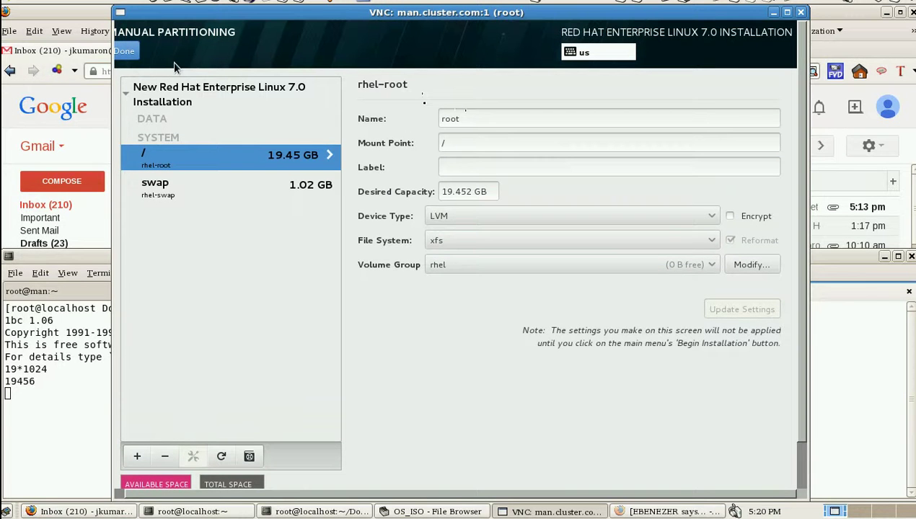
click(129, 52)
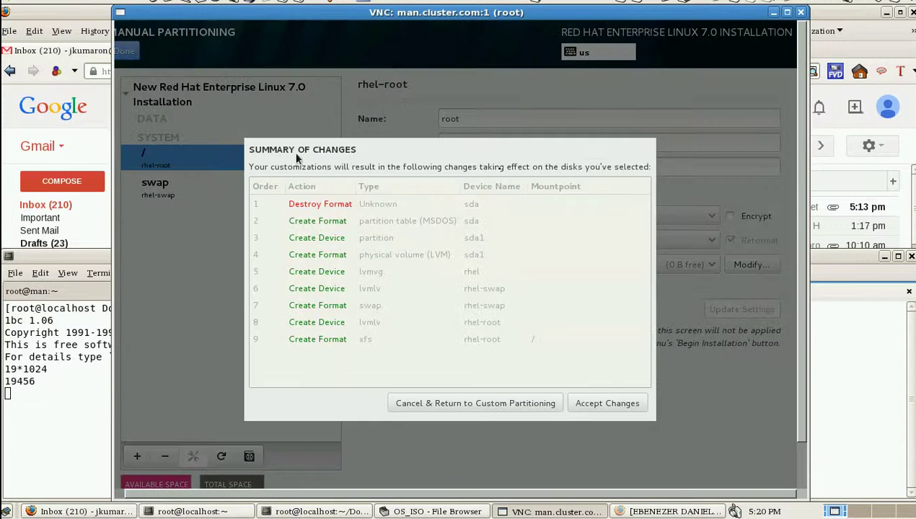
click(585, 402)
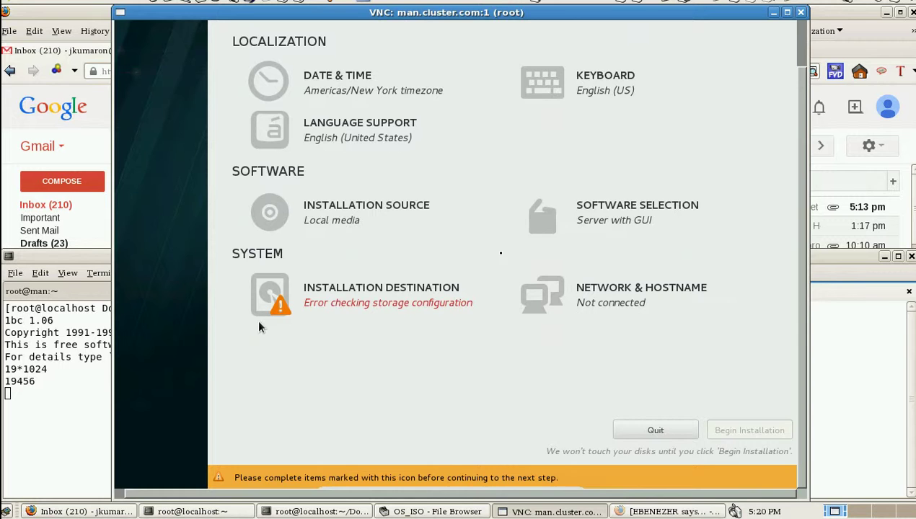
- Reopen manual partitioning through the installation destination, start a new mount point and cancel it
click(331, 306)
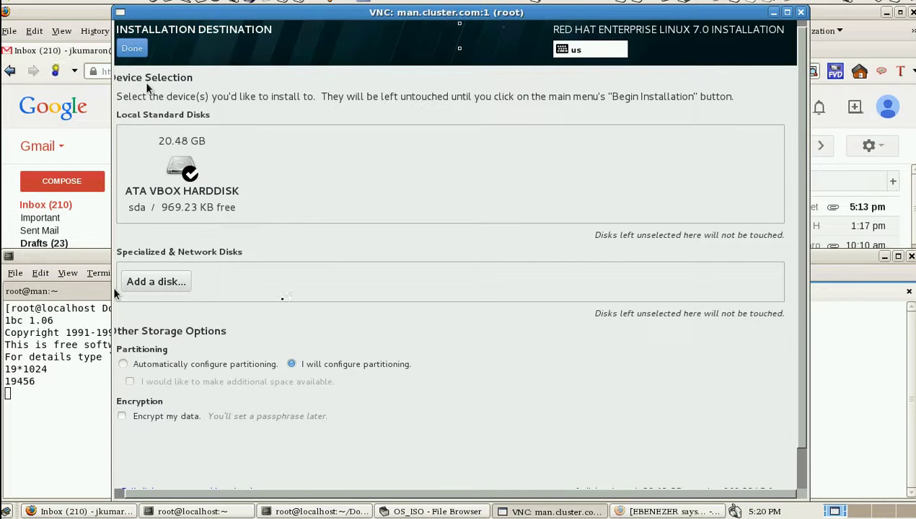
click(132, 49)
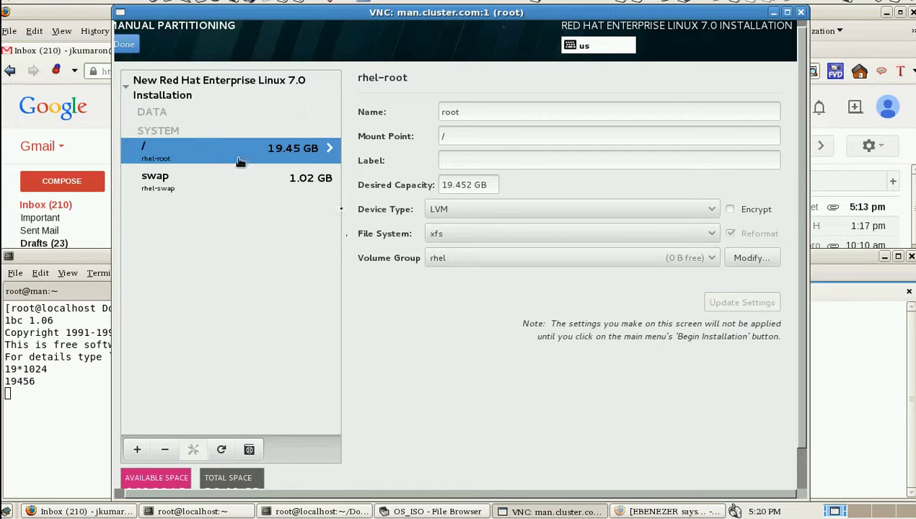
click(136, 451)
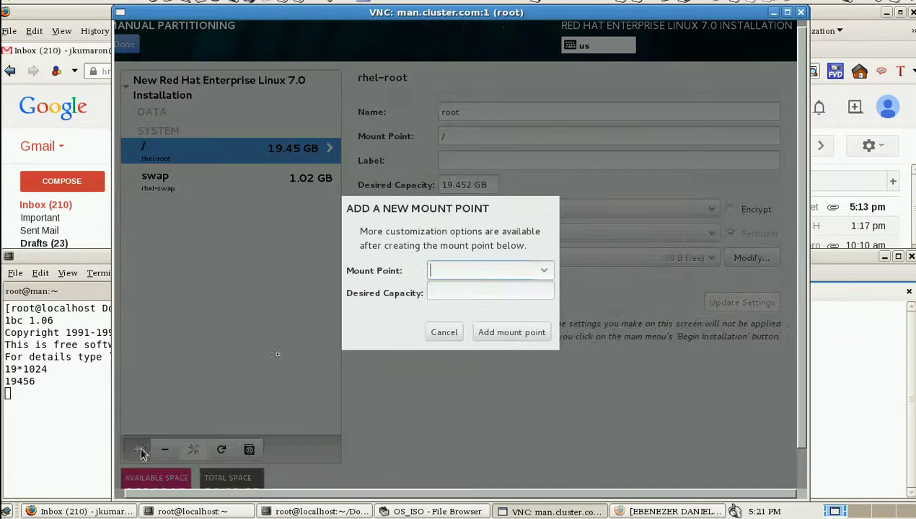
click(443, 333)
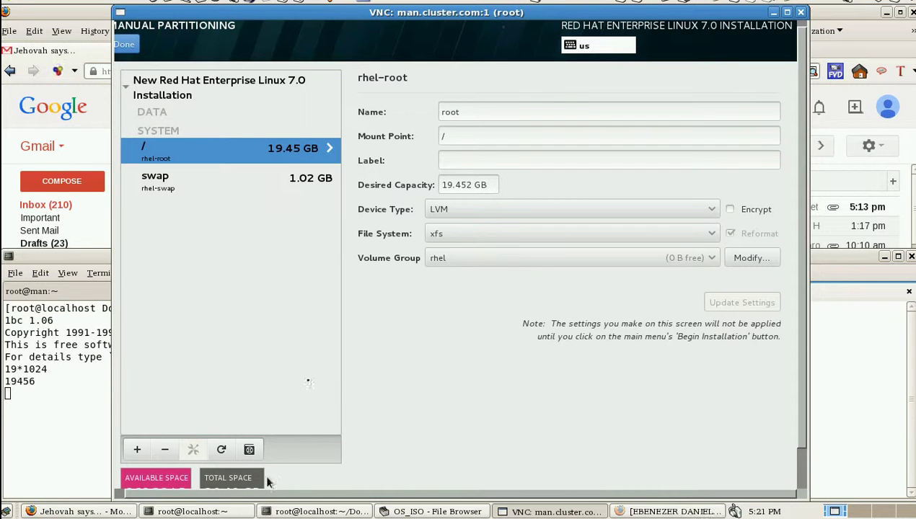
- Rescan the disks to discard the storage changes and return to manual partitioning with the ATA VBOX HARDDISK selected
click(249, 449)
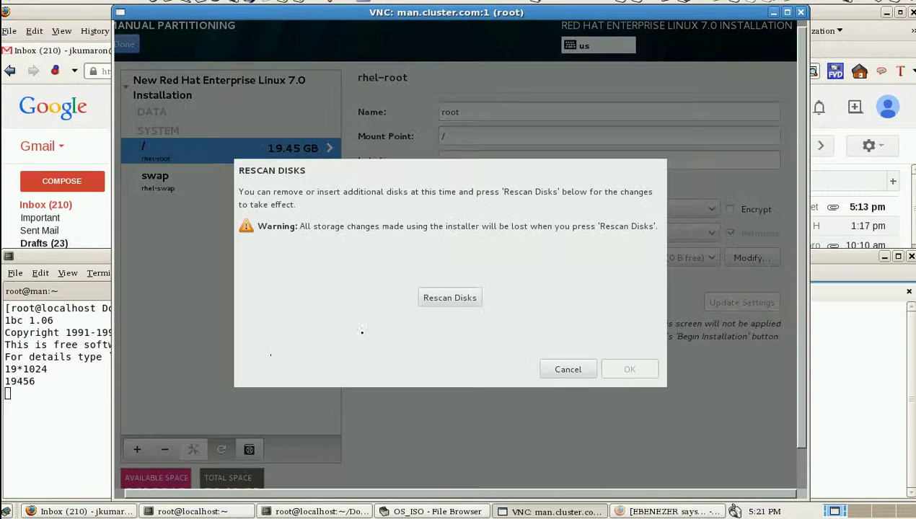
click(449, 298)
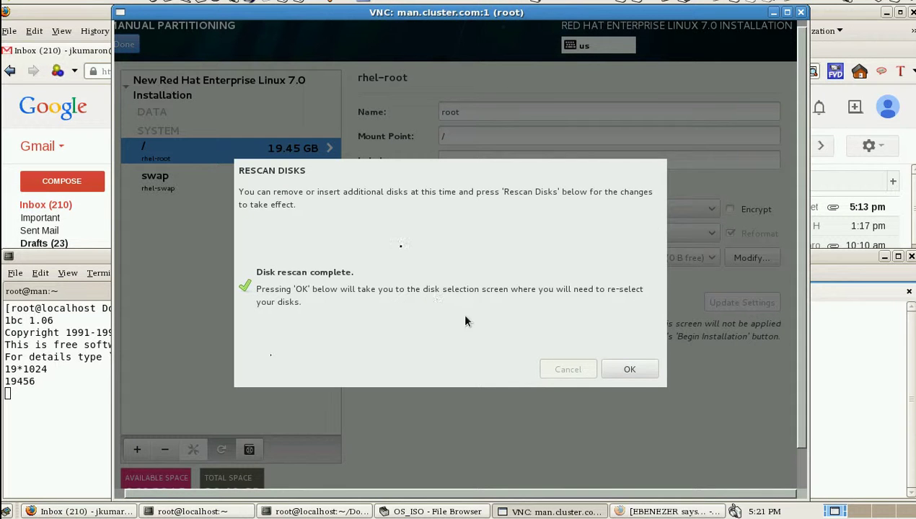
click(626, 370)
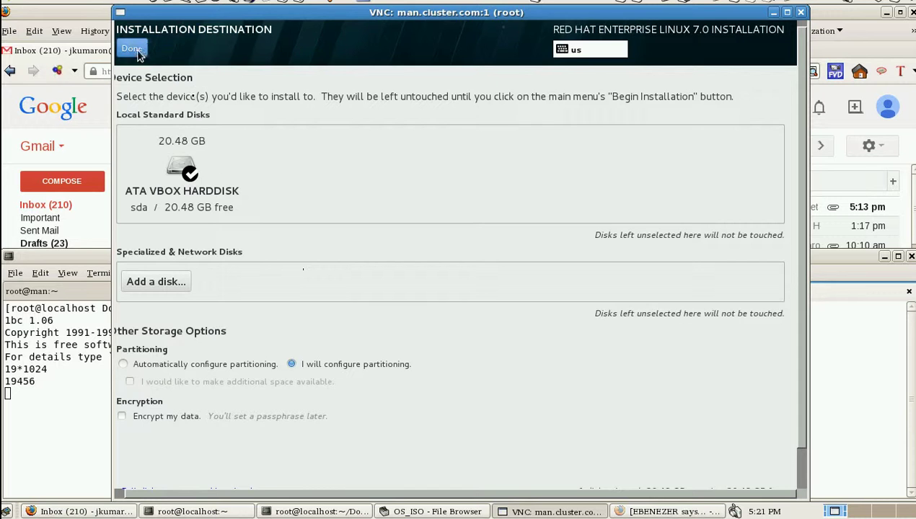
click(132, 50)
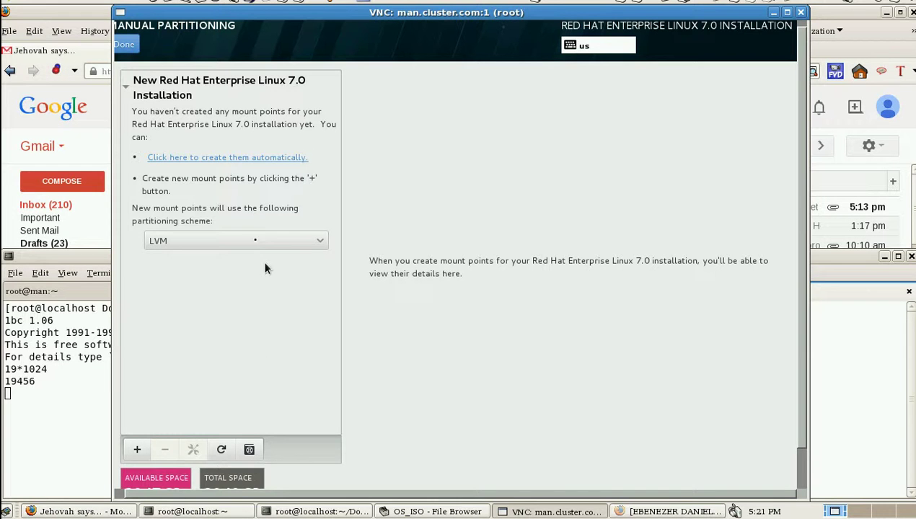
- Check the 19*1024 calculation in the terminal and add a / mount point with a desired capacity of 19456
click(136, 449)
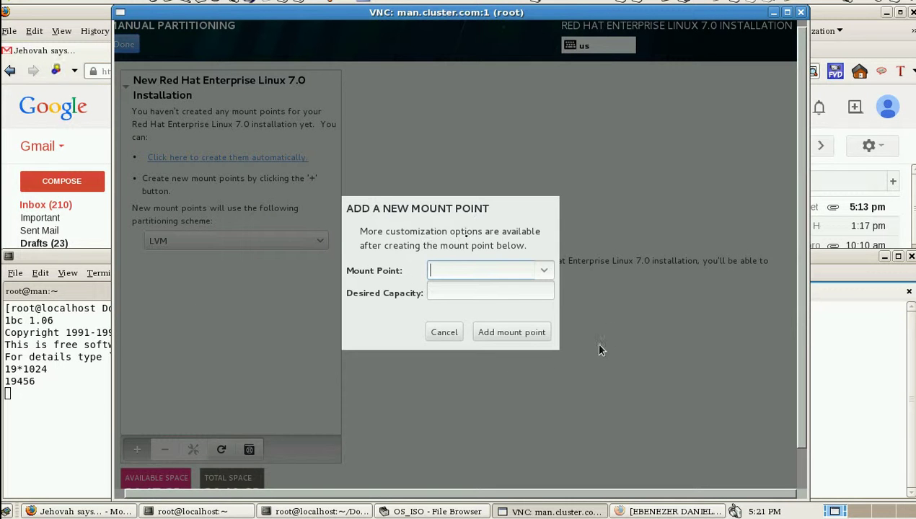
click(542, 270)
click(515, 288)
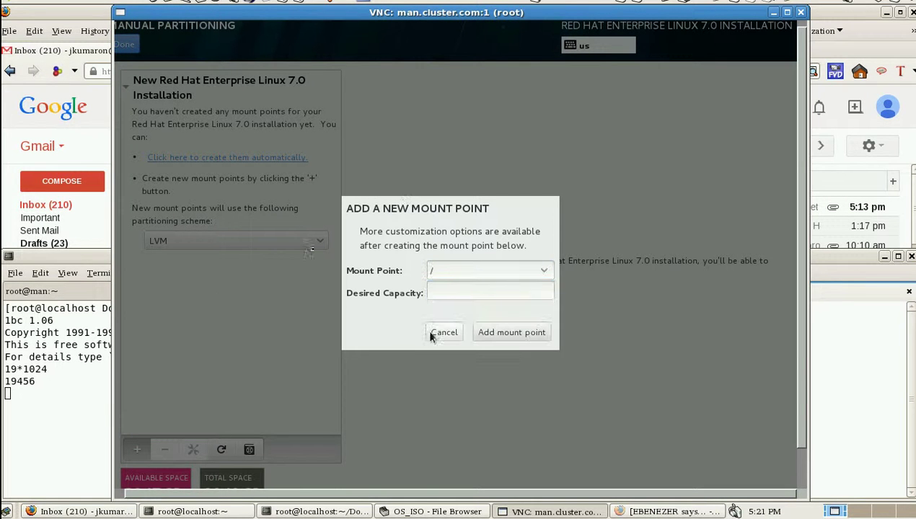
click(229, 512)
click(296, 512)
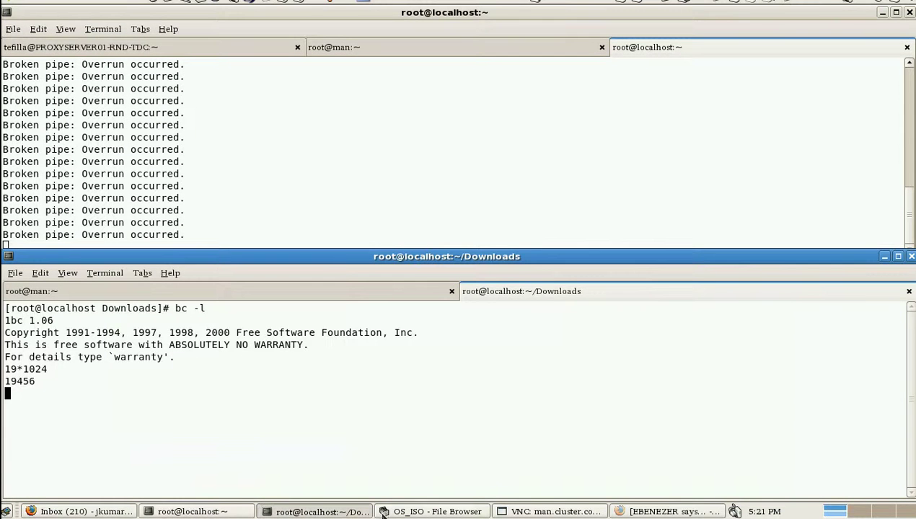
click(551, 511)
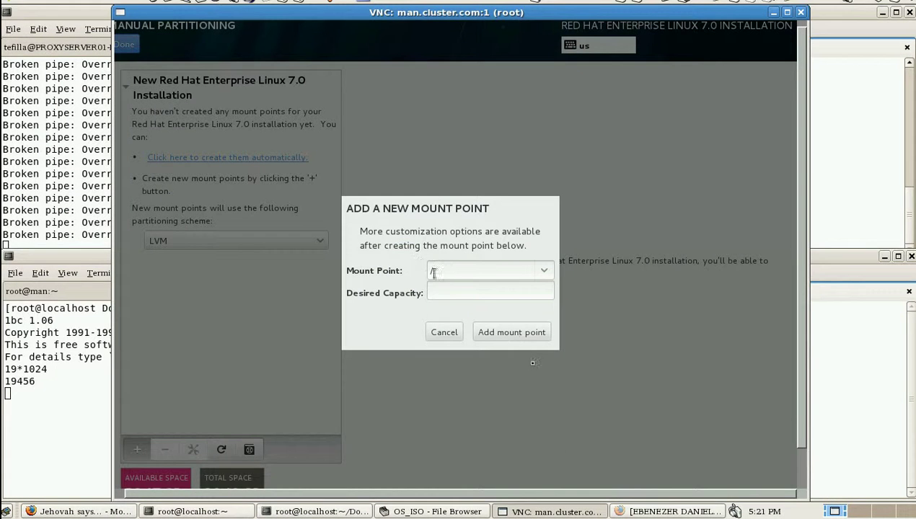
click(445, 290)
text(19456)
click(483, 331)
- Add a swap mount point with a desired capacity of 1024 and accept the resulting partitioning changes
click(137, 449)
click(544, 271)
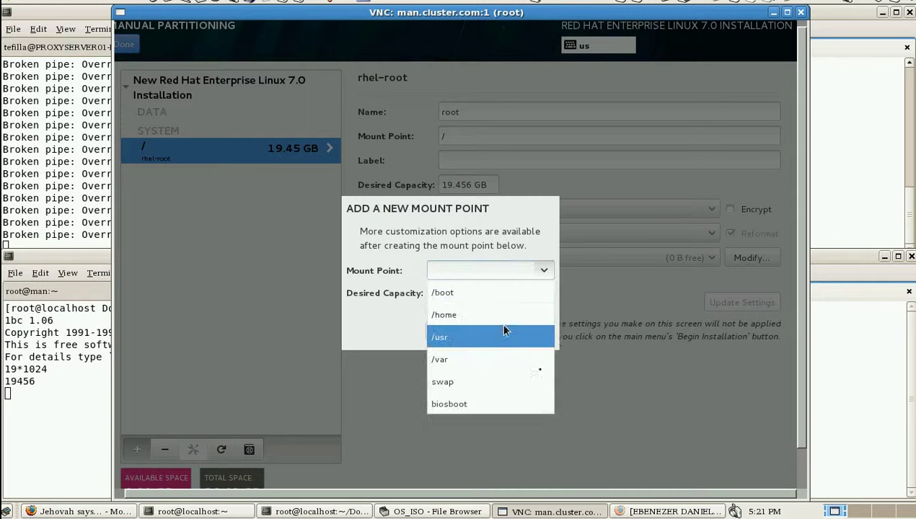
click(481, 372)
click(435, 296)
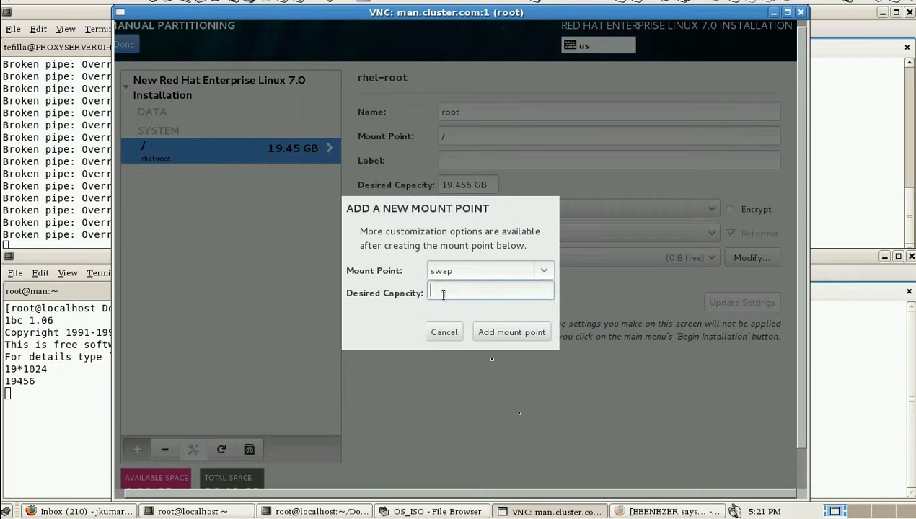
text(1024)
click(505, 331)
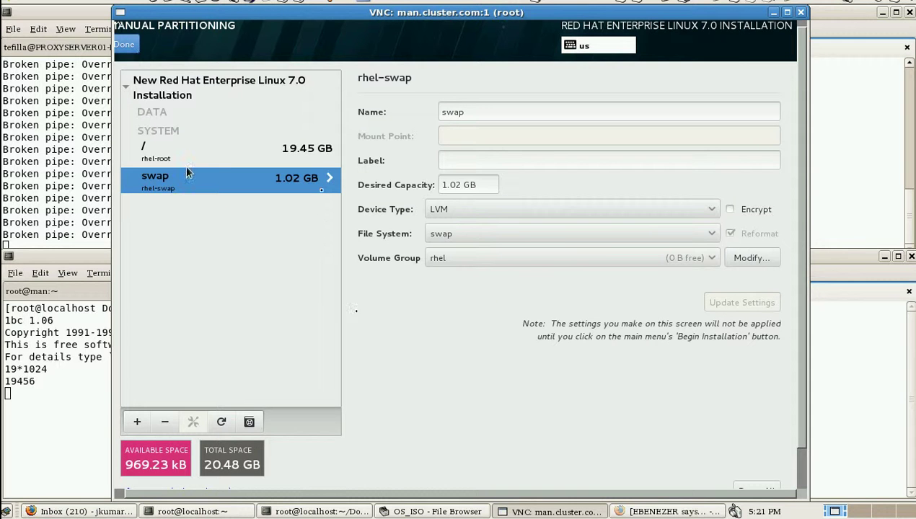
click(127, 46)
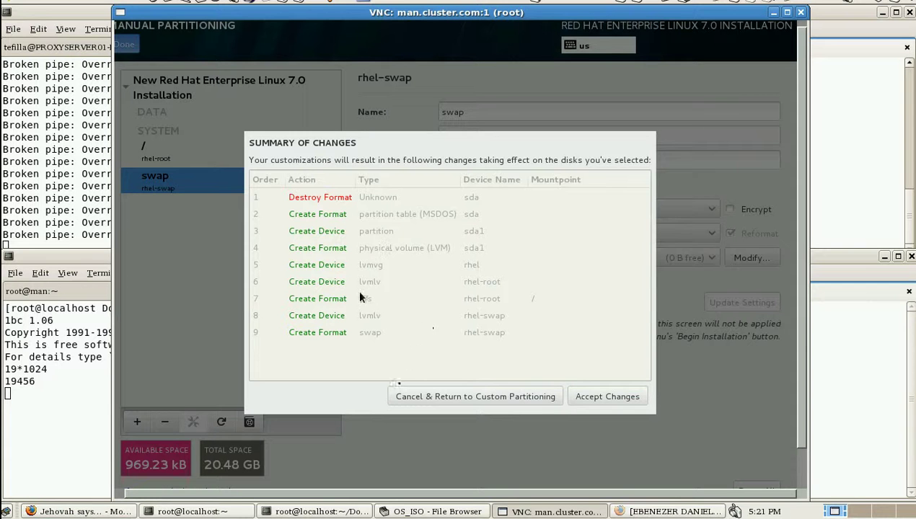
click(622, 393)
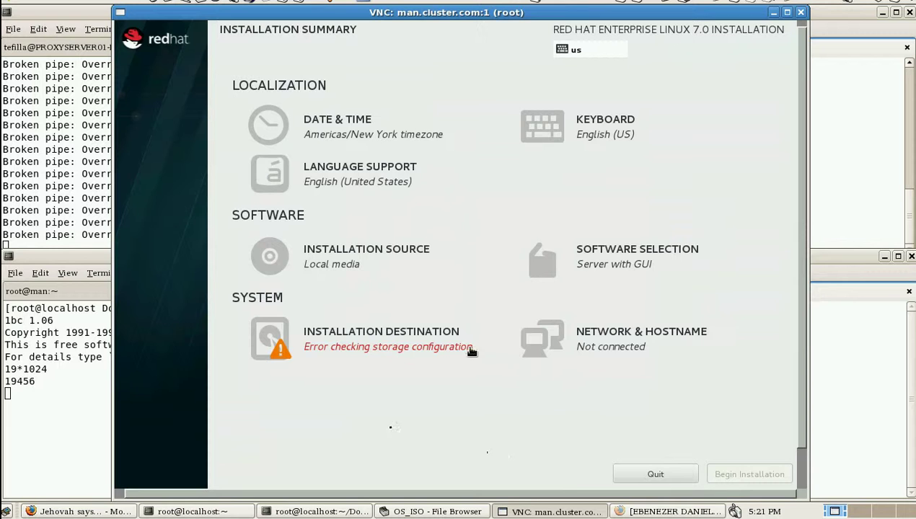
- Switch the installation destination to automatic partitioning and proceed to reclaiming disk space
click(403, 350)
click(123, 364)
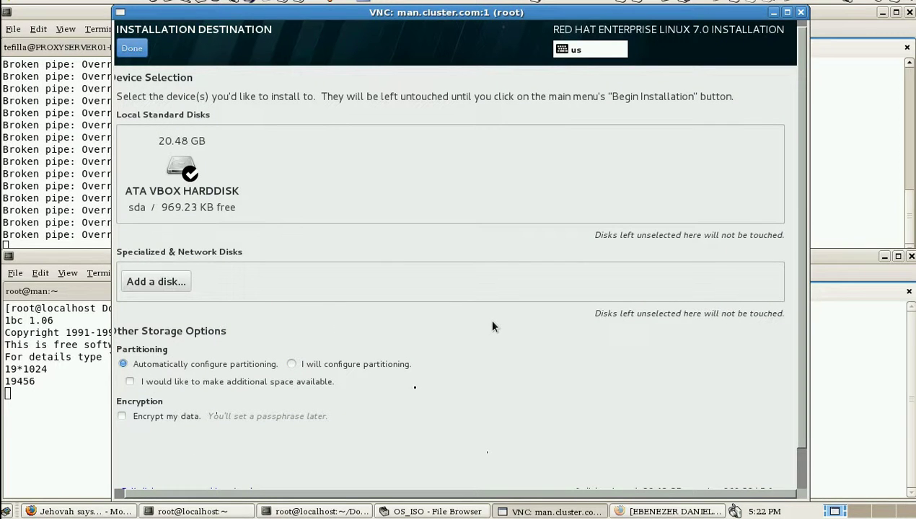
click(136, 50)
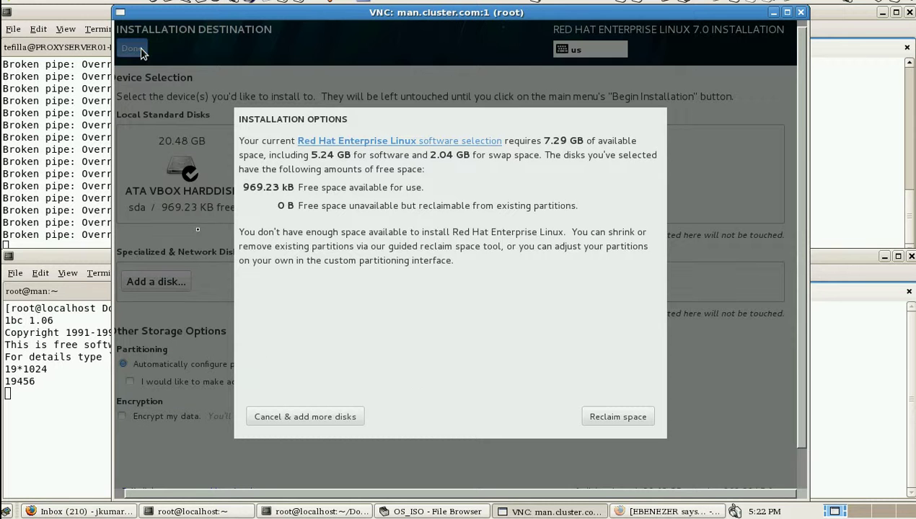
click(603, 414)
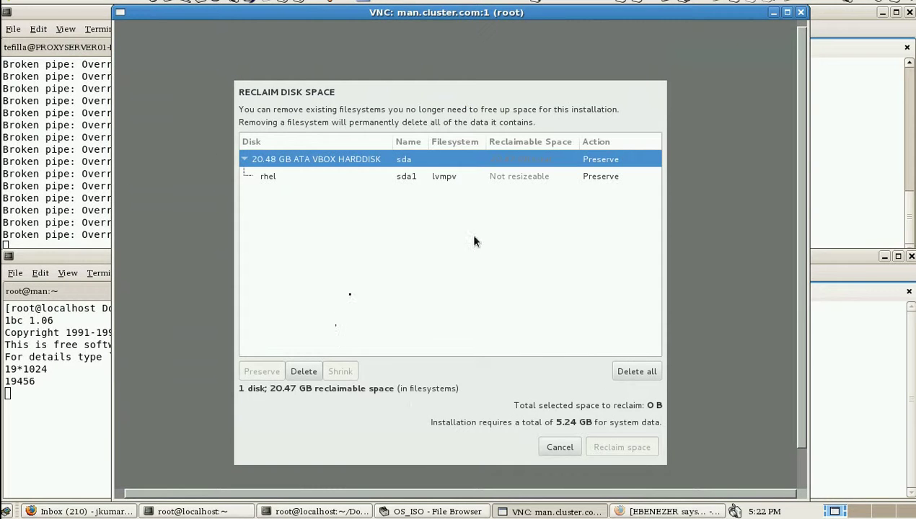
- Mark the rhel partition sda1 and the whole sda disk for deletion and reclaim the space
click(327, 180)
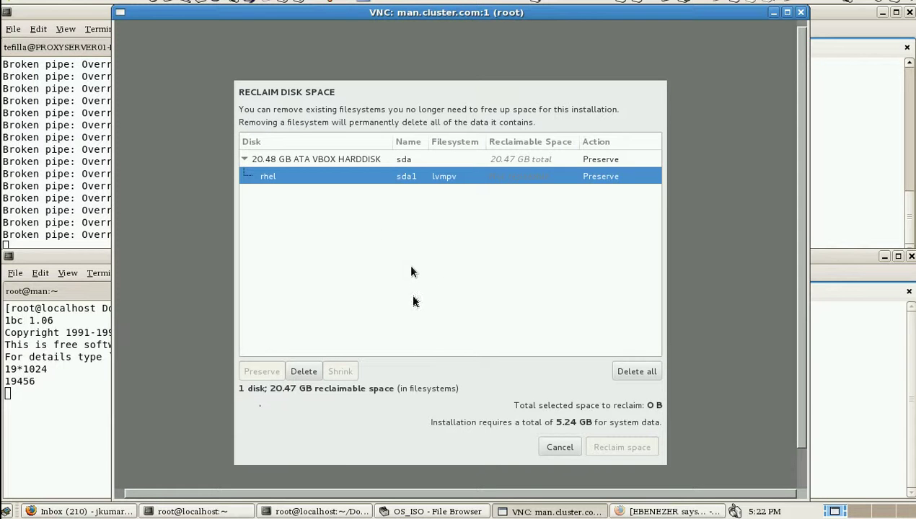
click(298, 372)
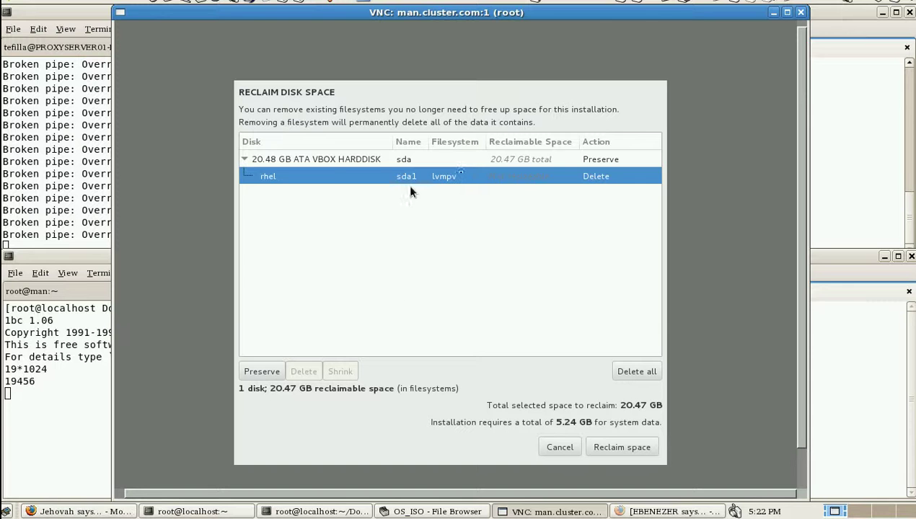
click(408, 160)
click(304, 372)
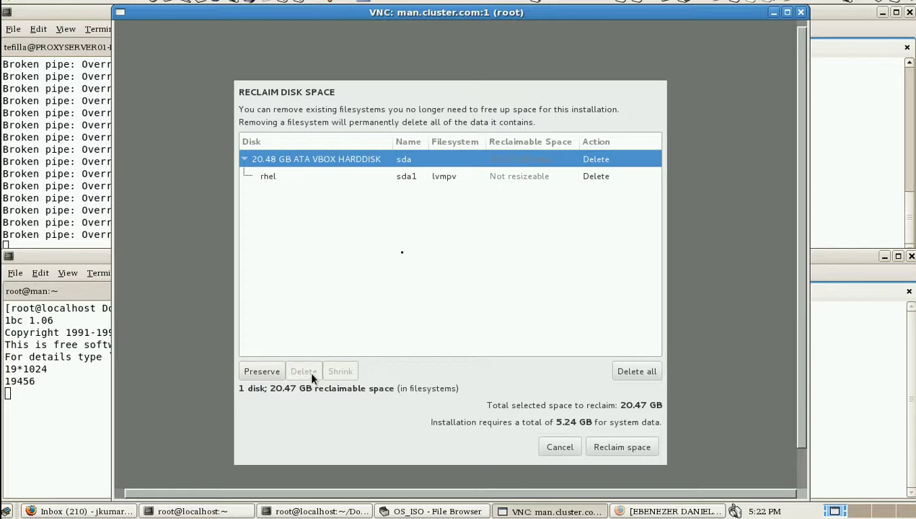
click(360, 176)
click(611, 447)
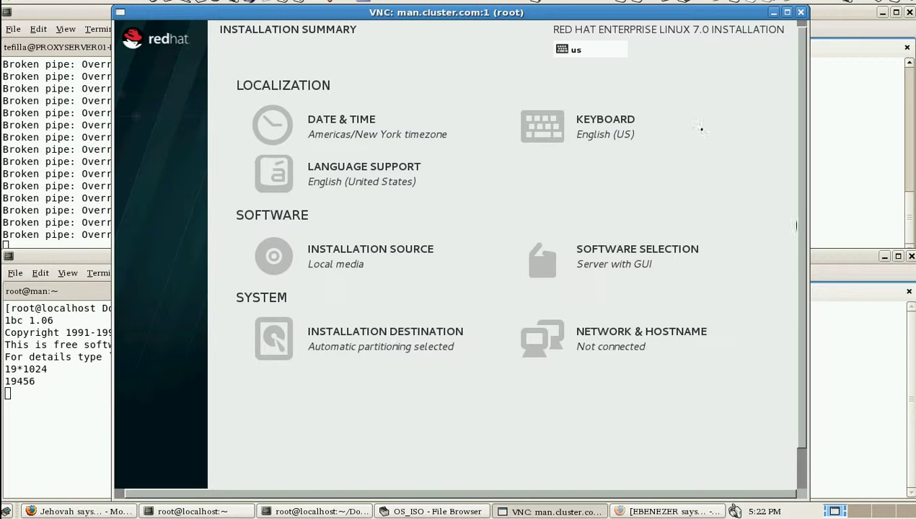
- Reopen the installation destination, choose to configure partitioning yourself and continue to manual partitioning
scroll(800, 145, down, 2)
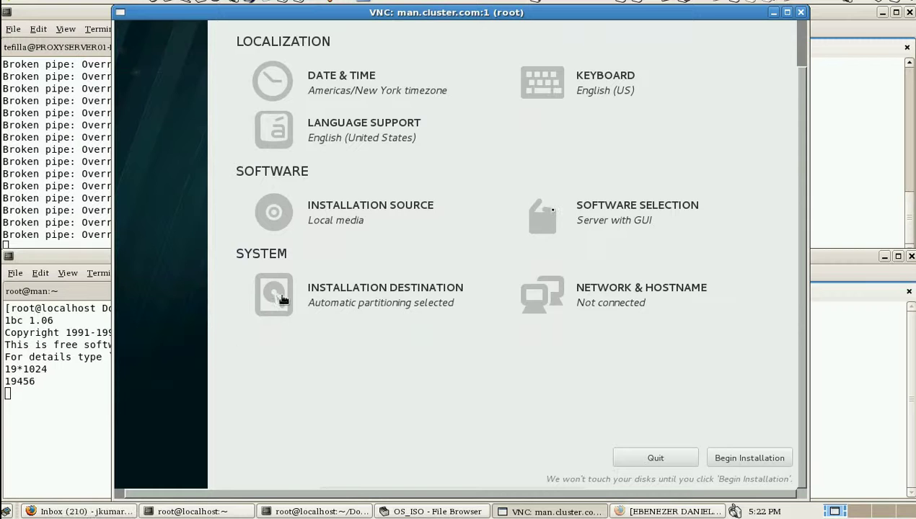
click(281, 299)
click(291, 320)
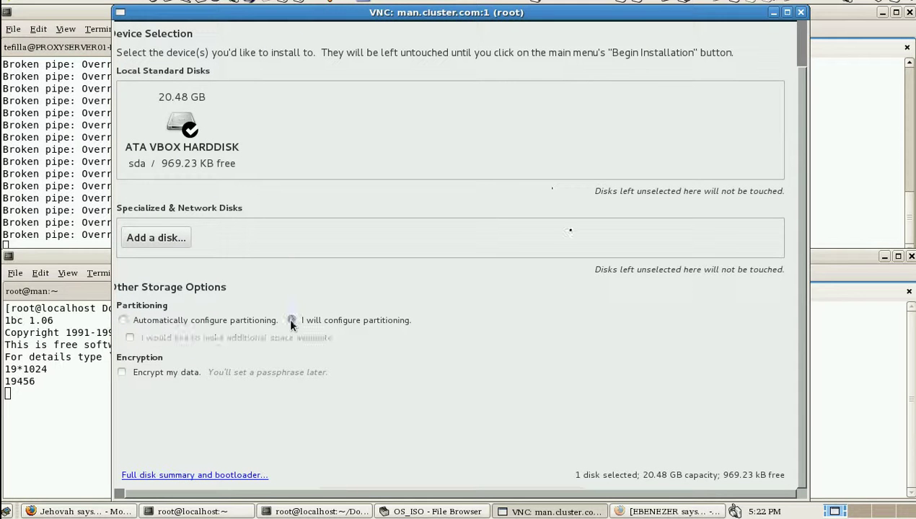
scroll(789, 140, up, 2)
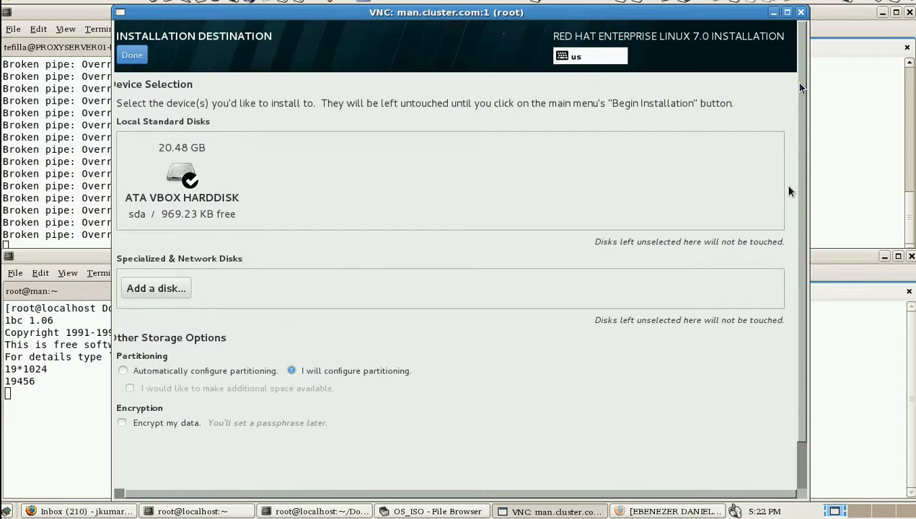
click(129, 48)
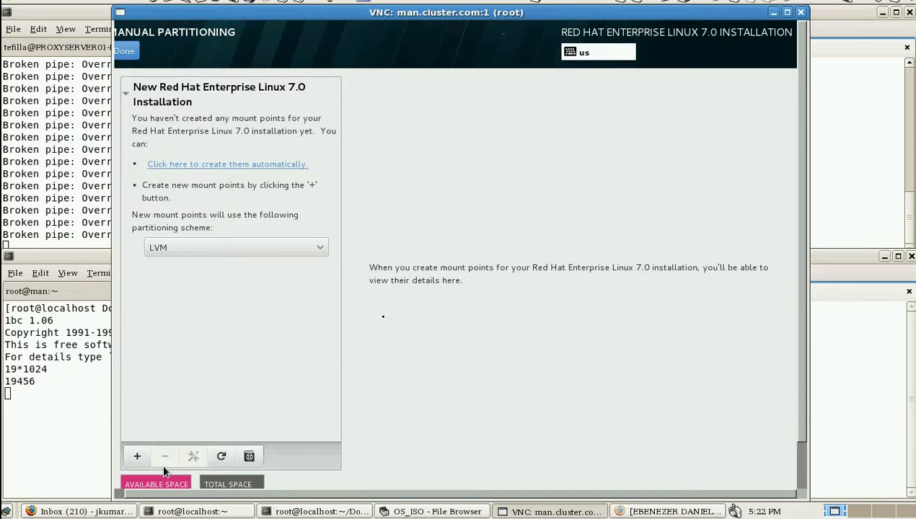
- Add a swap mount point with a desired capacity of 2048
click(136, 455)
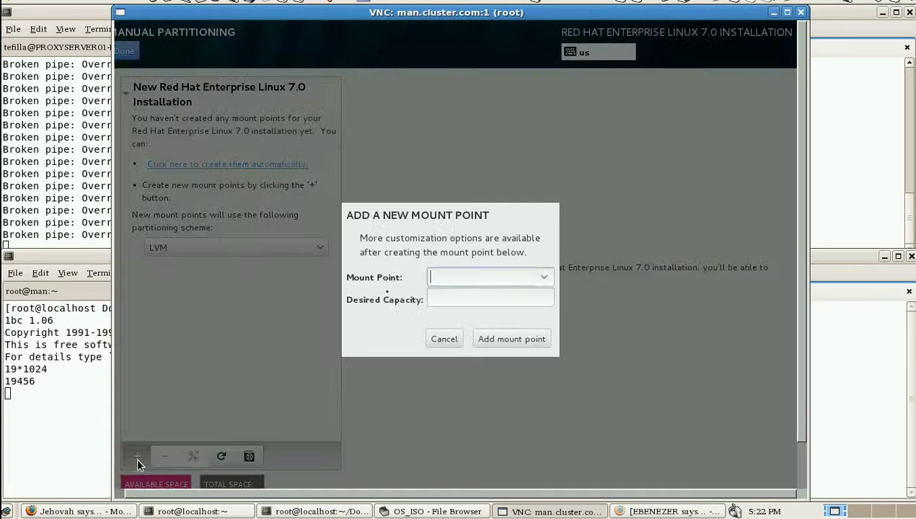
click(543, 279)
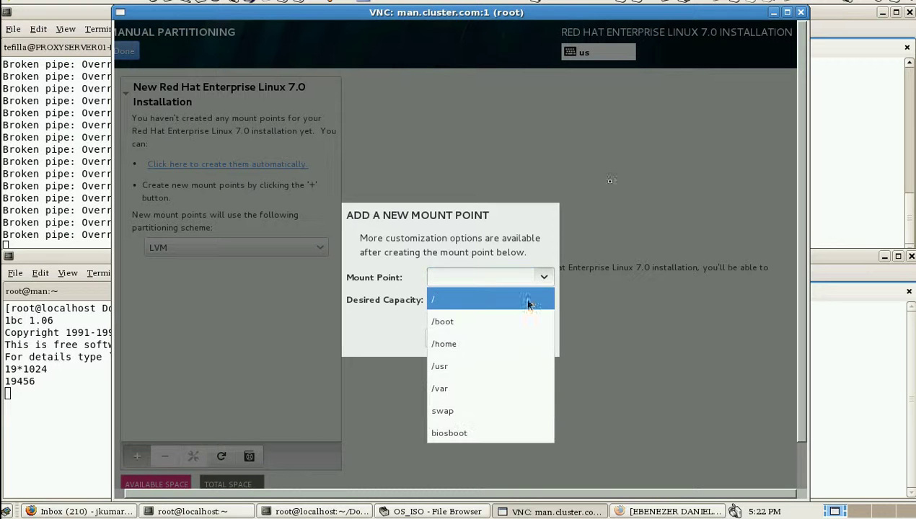
click(481, 413)
click(488, 300)
text(2048)
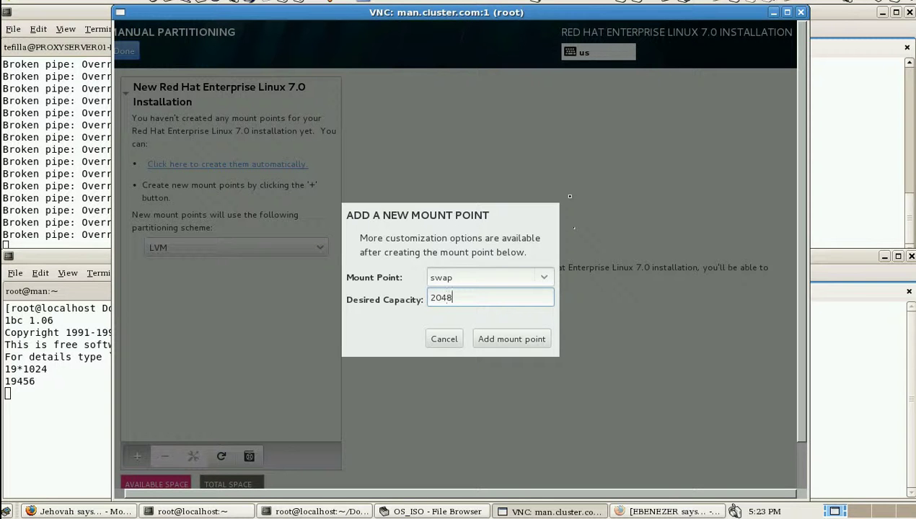
click(478, 344)
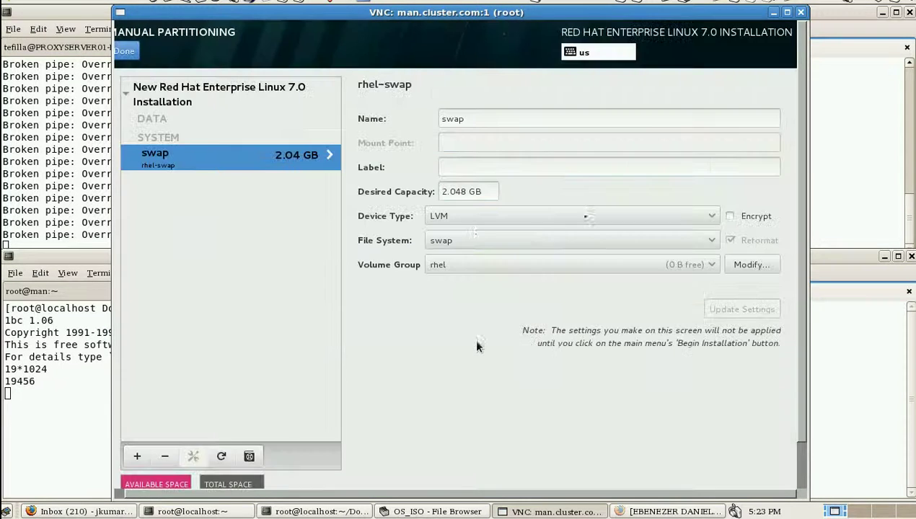
- Switch to the terminal running bc and calculate 17*1024
click(114, 513)
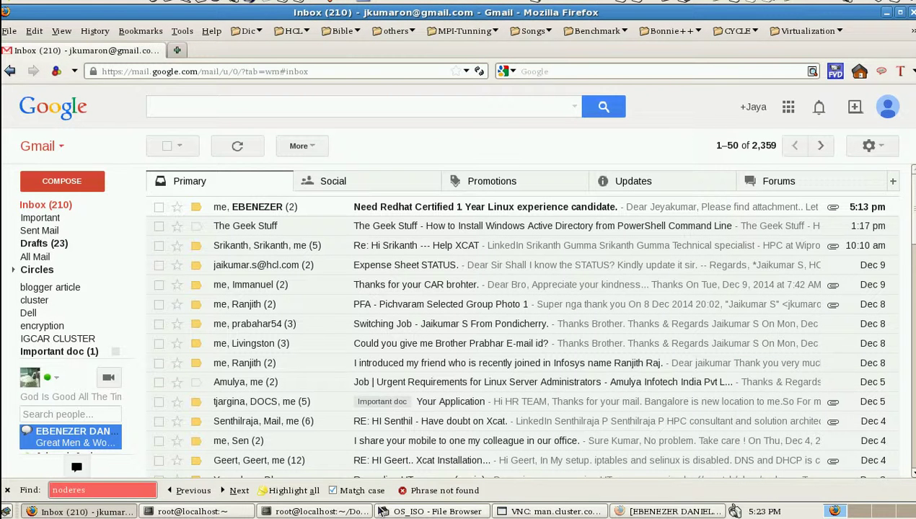
click(317, 511)
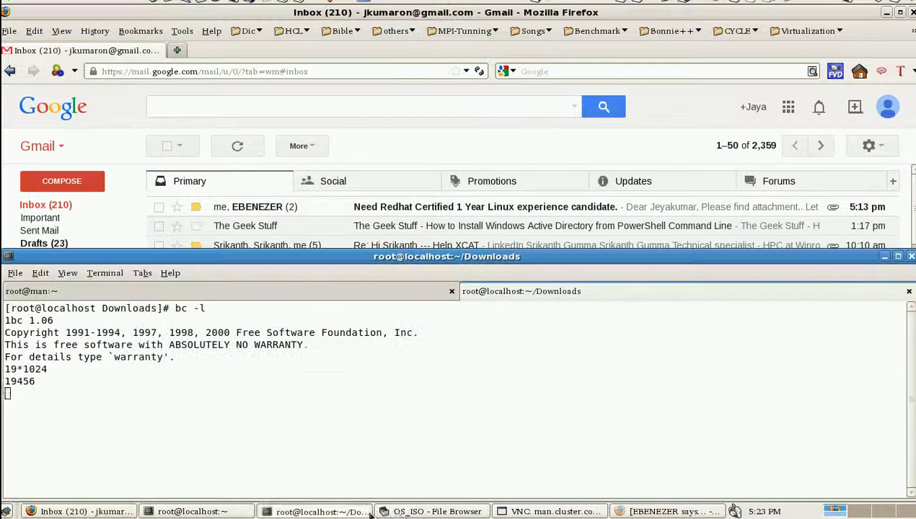
text(17)
key(Return)
text(17)
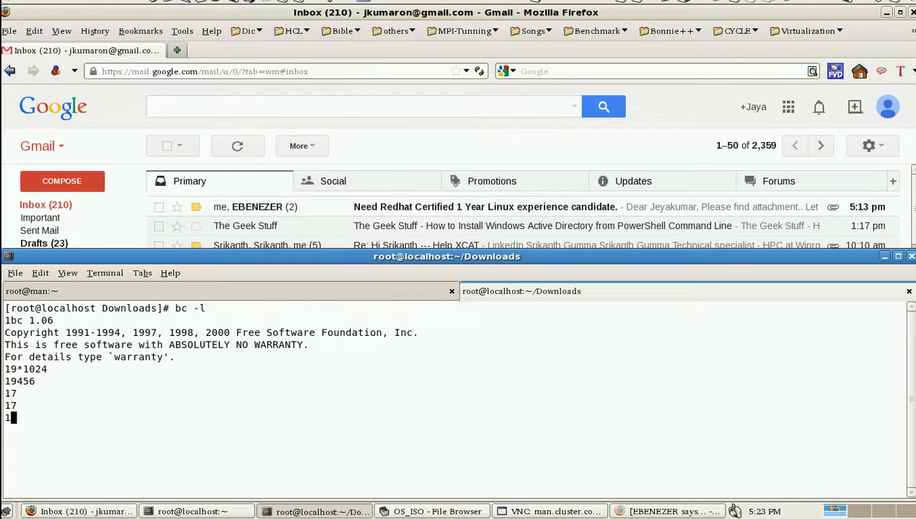
text(*(1024)
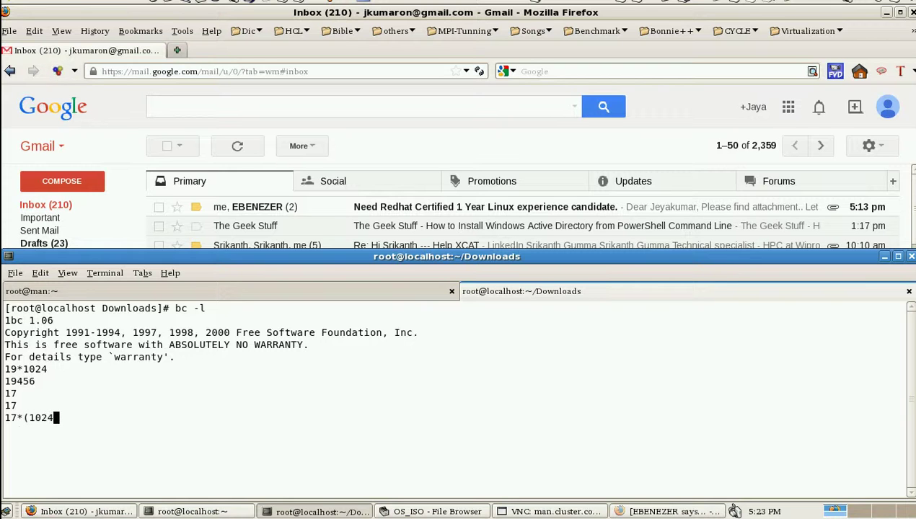
key(Return)
text(1)
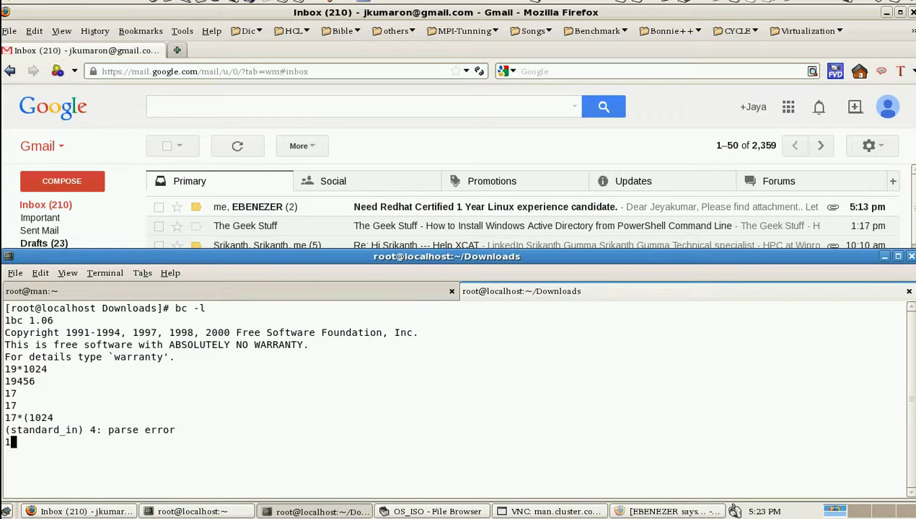
text(7*1024)
key(Return)
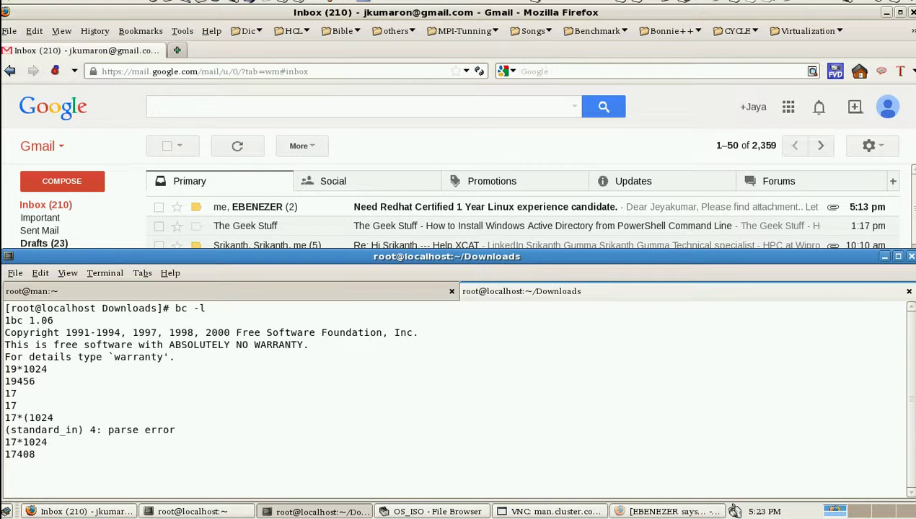
- Return to the VNC installer, add a / mount point with a desired capacity of 17.408 GB and accept the partitioning changes
click(525, 511)
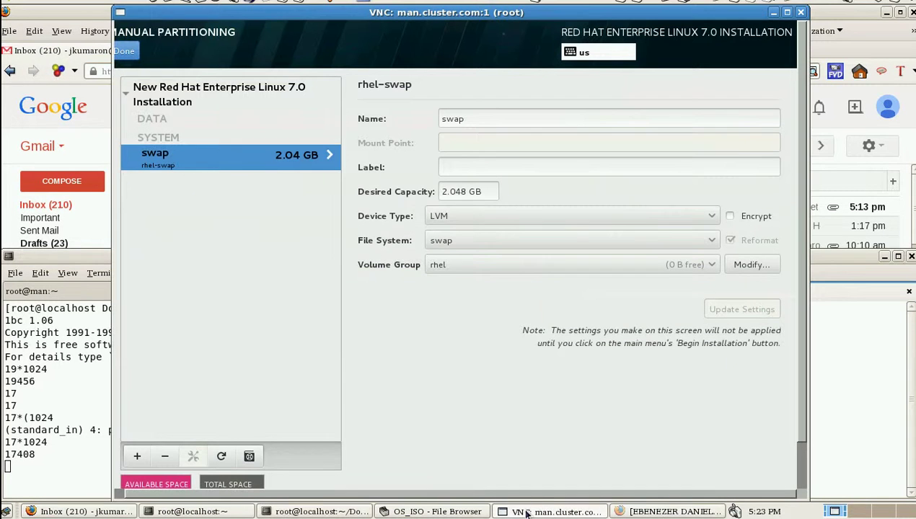
click(137, 455)
click(542, 276)
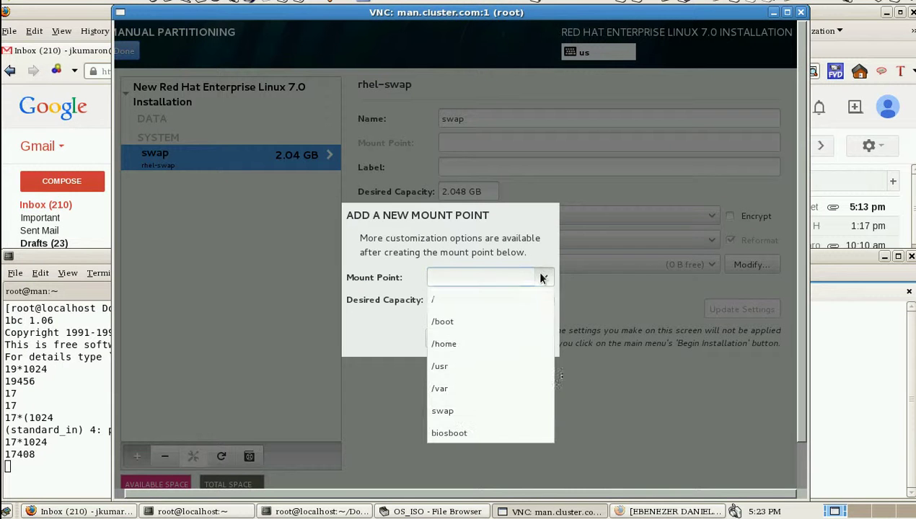
click(525, 295)
click(505, 298)
text(1)
text(7.40)
text(8)
click(479, 337)
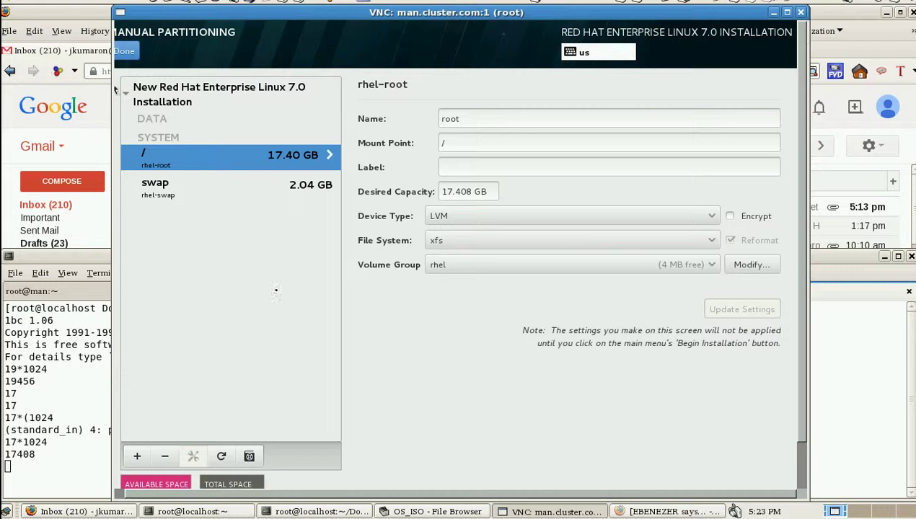
click(126, 52)
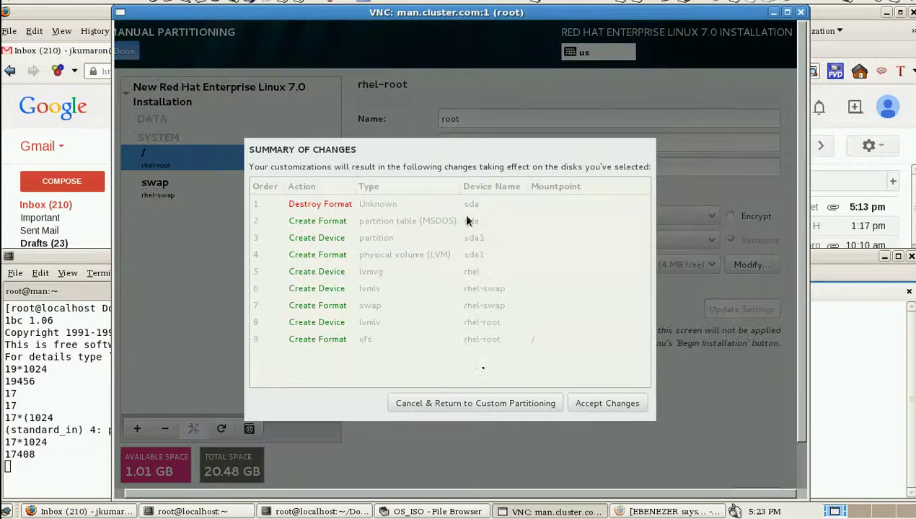
click(627, 403)
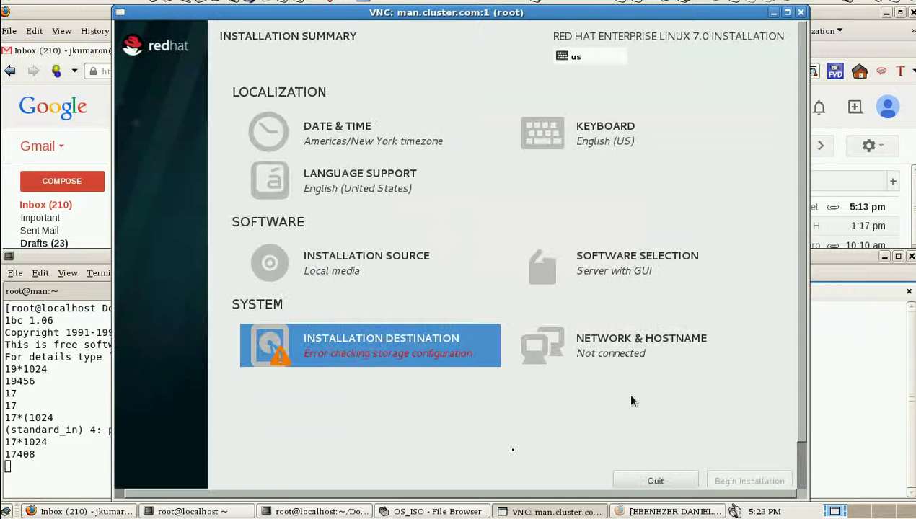
- Reopen the installation destination, select automatic partitioning and proceed to reclaiming disk space
click(456, 352)
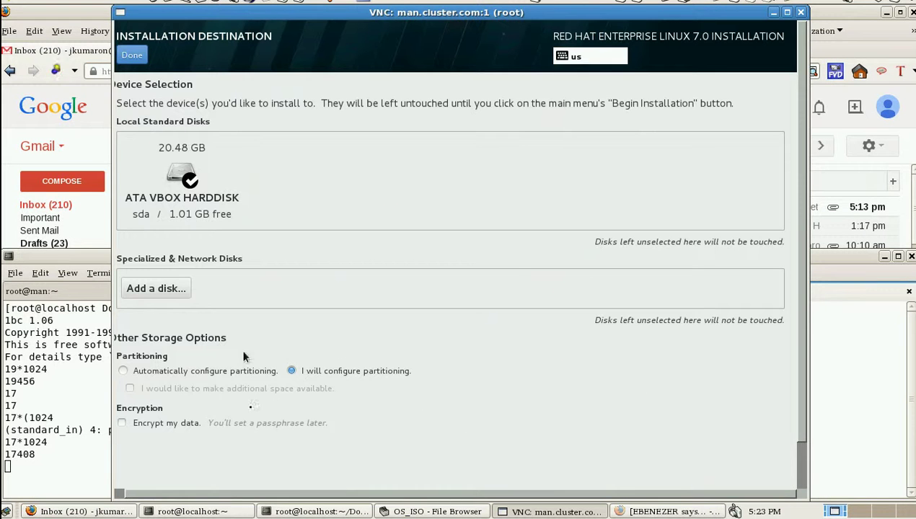
click(181, 369)
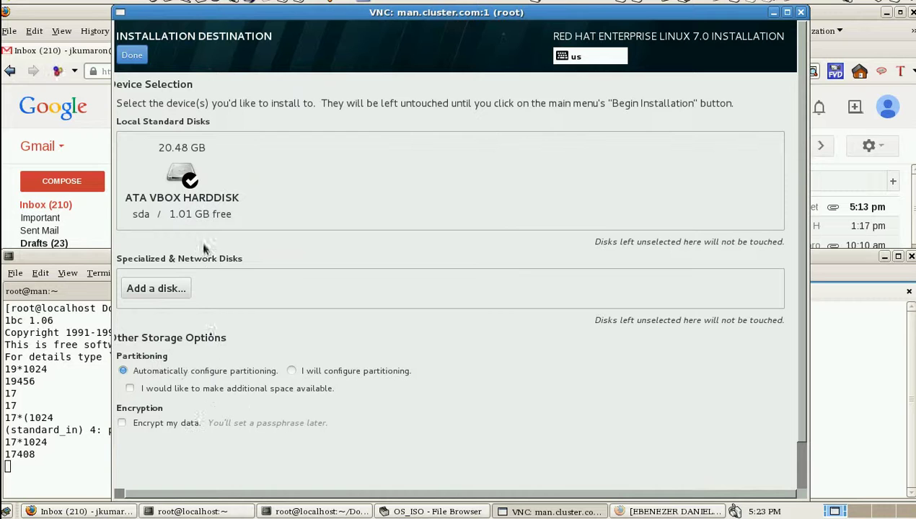
click(134, 61)
click(643, 411)
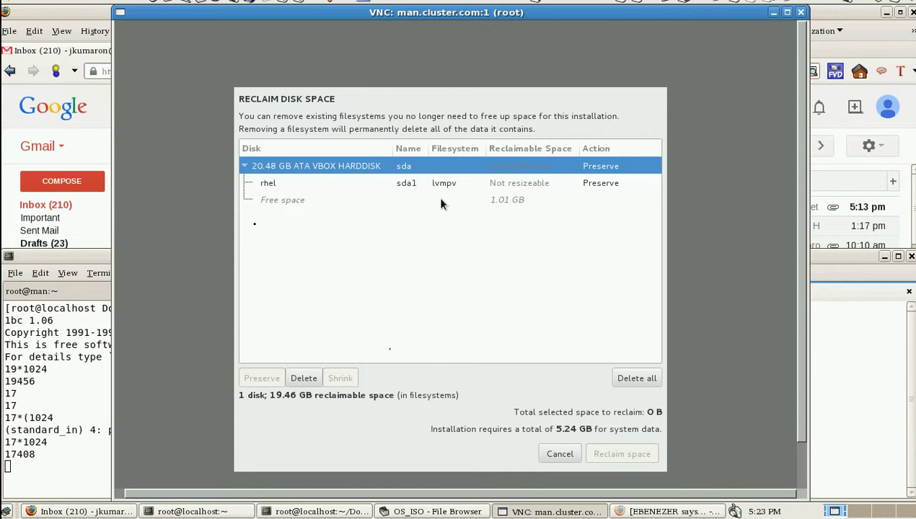
- Mark the rhel partition sda1 for deletion and reclaim its space
click(440, 184)
click(304, 378)
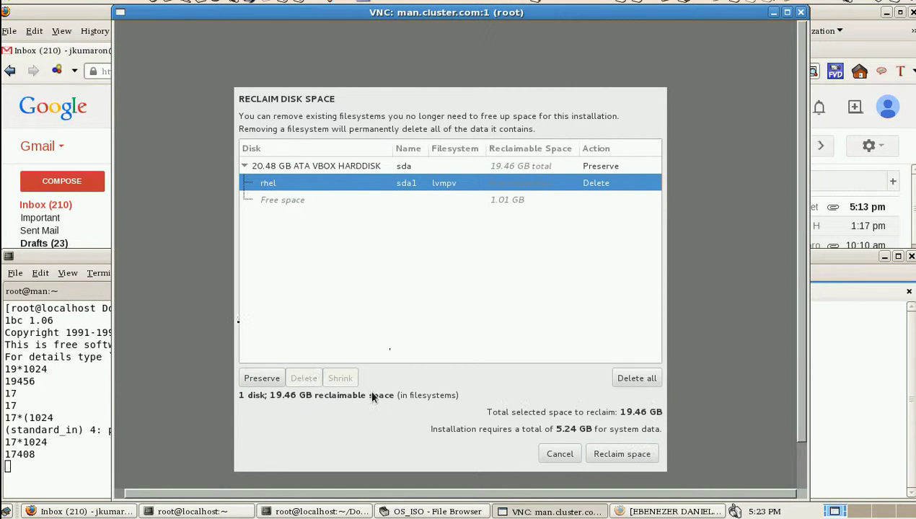
click(605, 452)
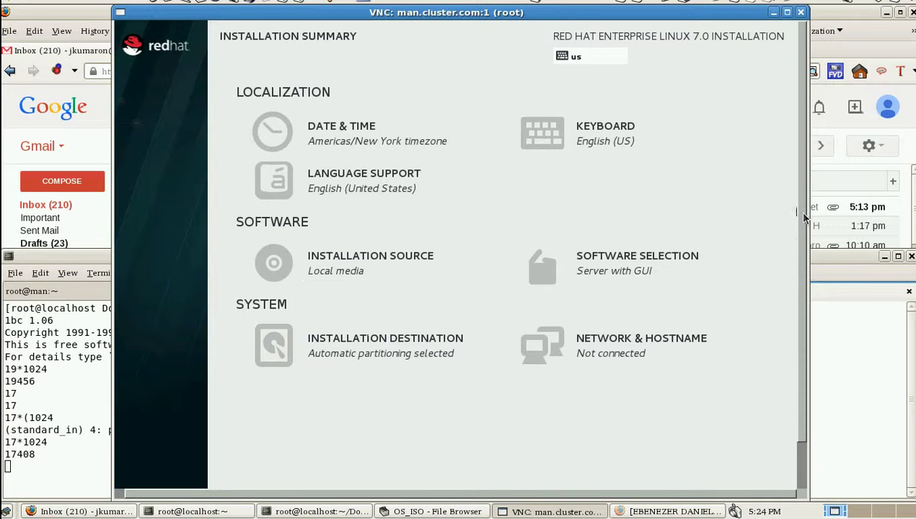
- Begin the installation from the installation summary
scroll(796, 217, down, 2)
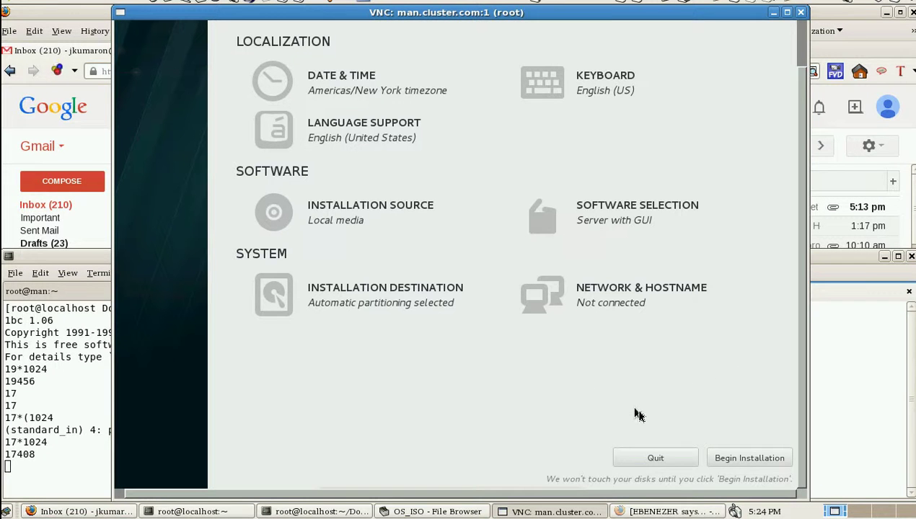
click(751, 459)
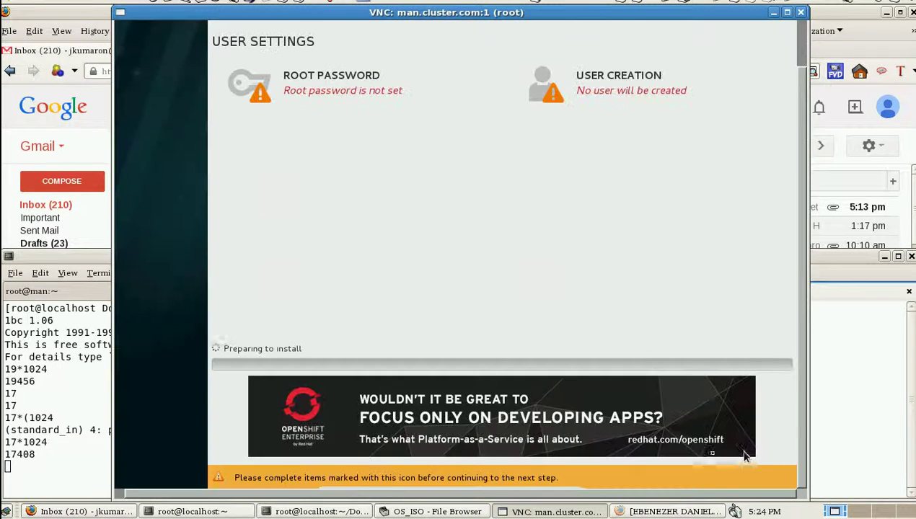